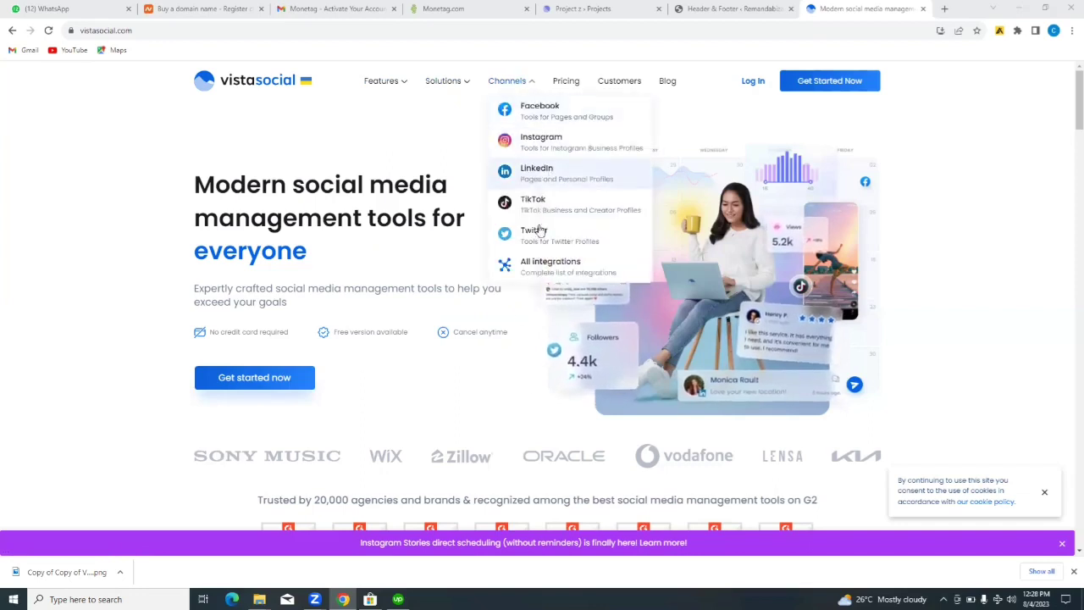
Step: View the pricing page showing the monthly Pro ($15) and Pro+ ($25) plans
click(566, 85)
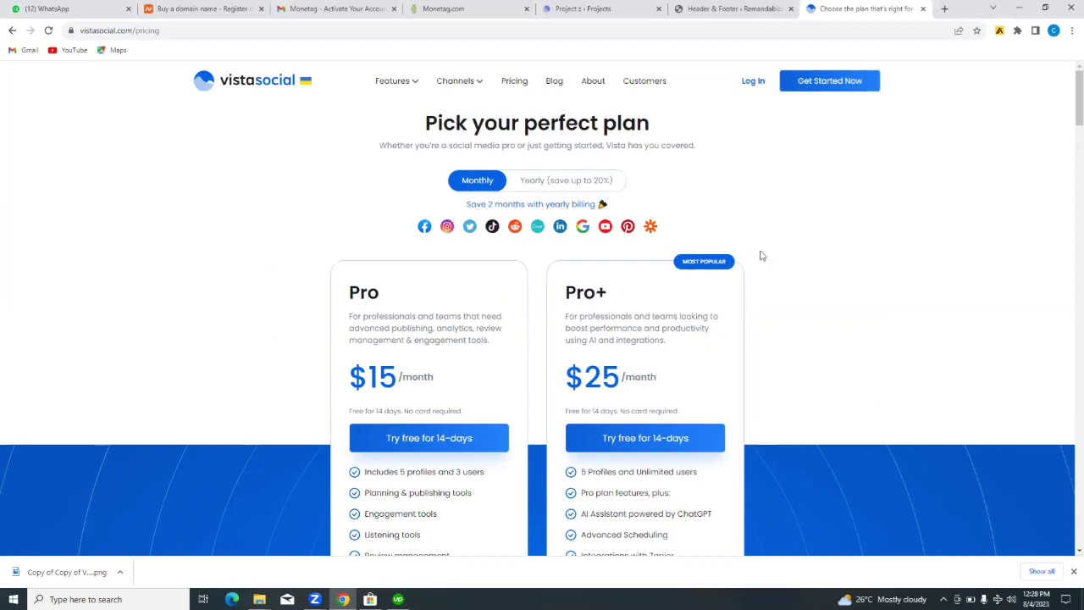
click(821, 89)
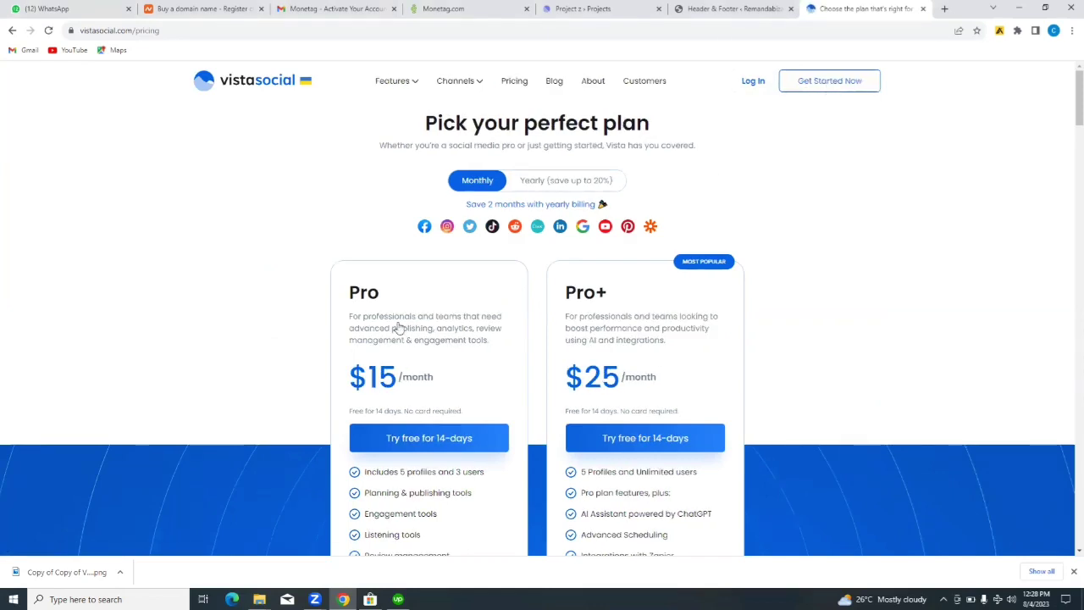
Step: Start the 14-day Pro free trial by signing up with a Google account
click(416, 438)
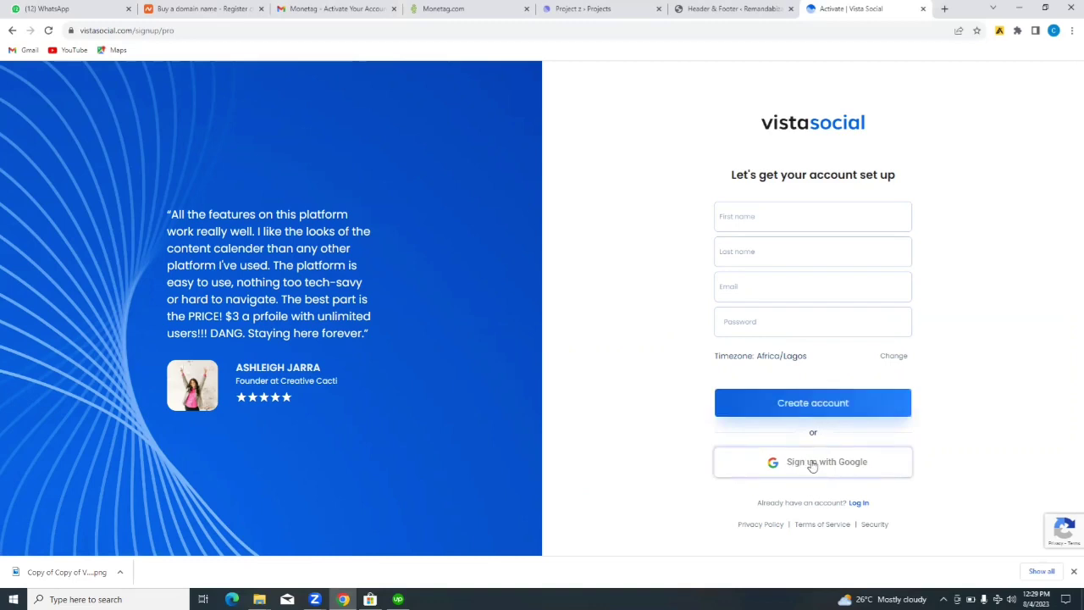
click(811, 465)
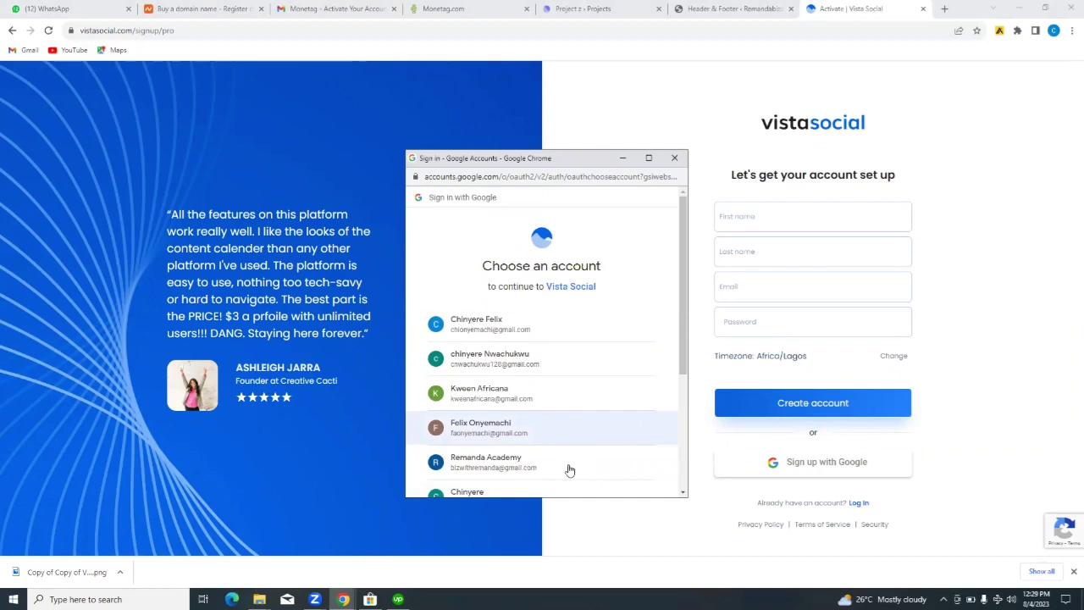
click(502, 475)
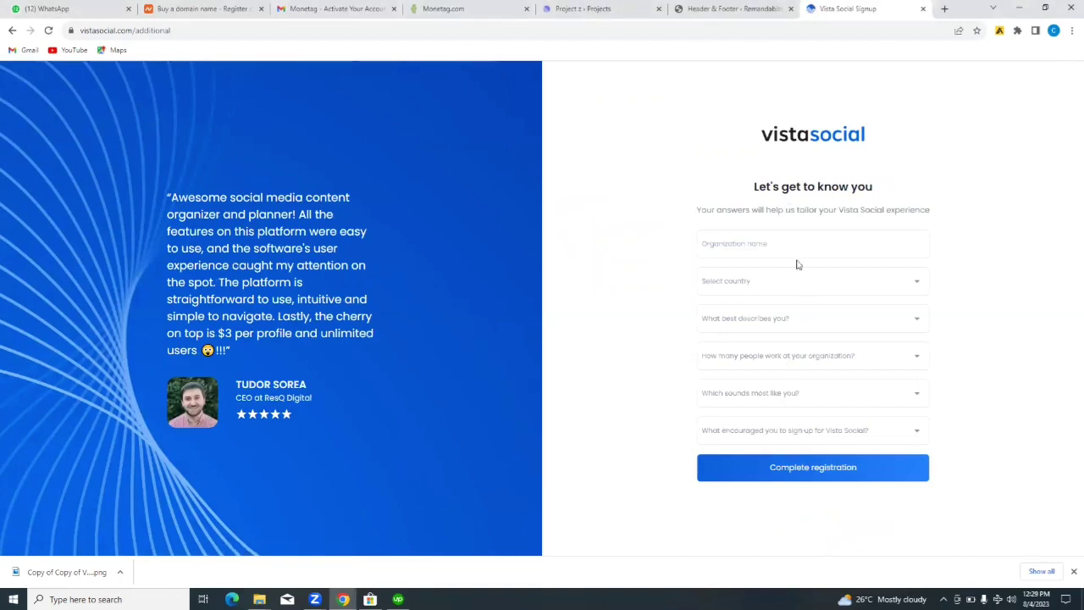
Step: Enter organization name 'B' and set the country to Nigeria
click(845, 245)
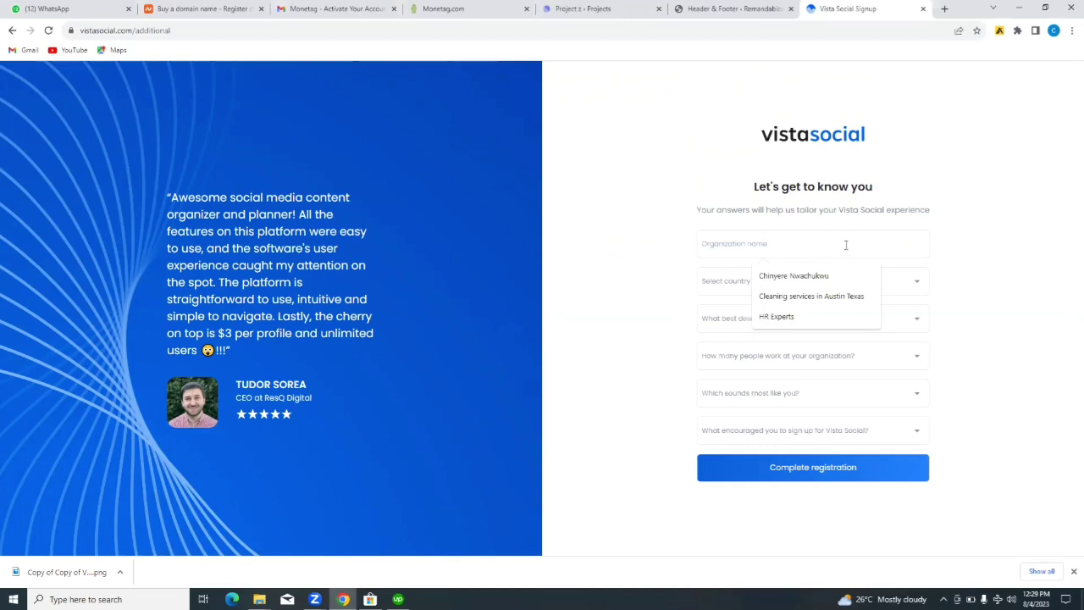
text(Bizwithremanda)
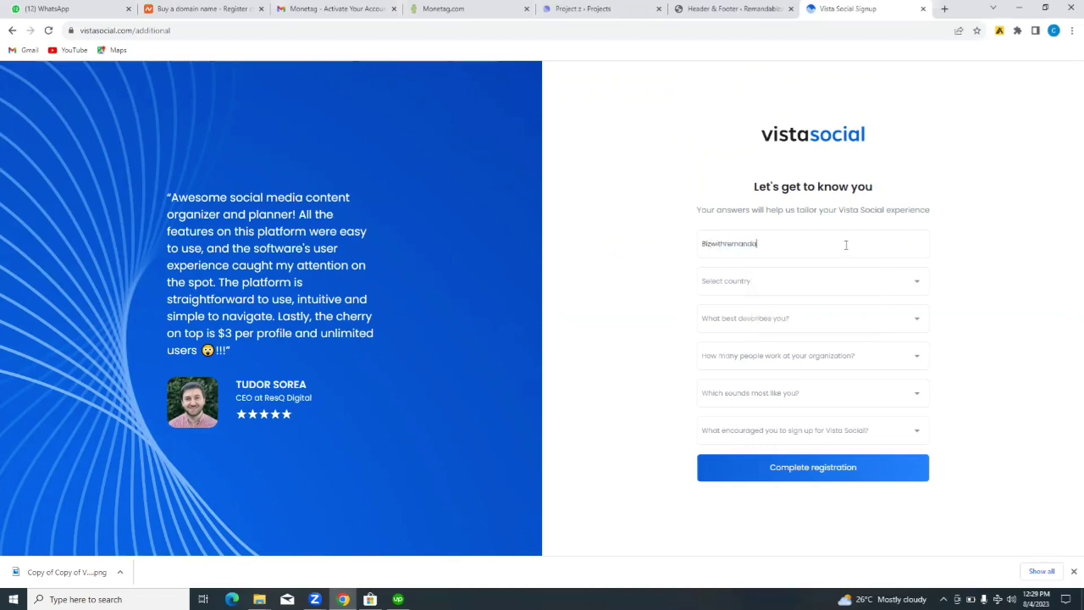
click(845, 281)
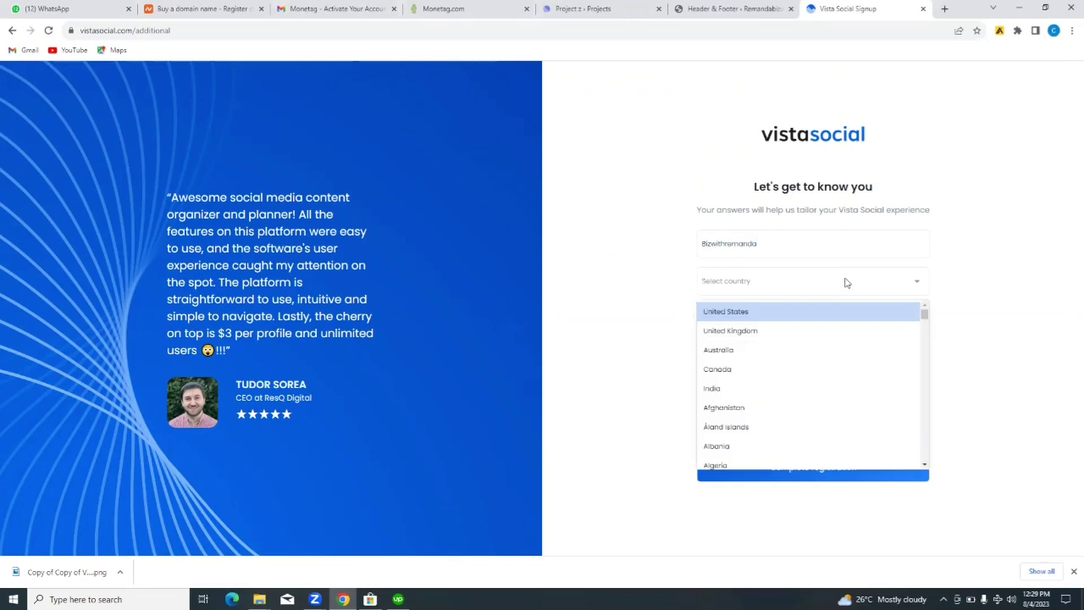
text(nige)
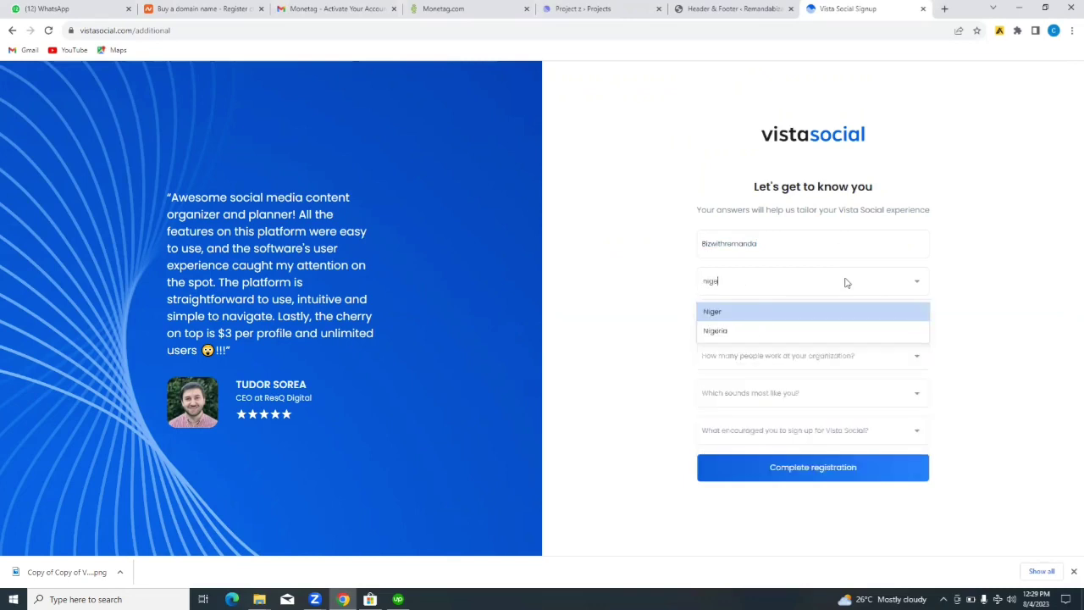
click(830, 336)
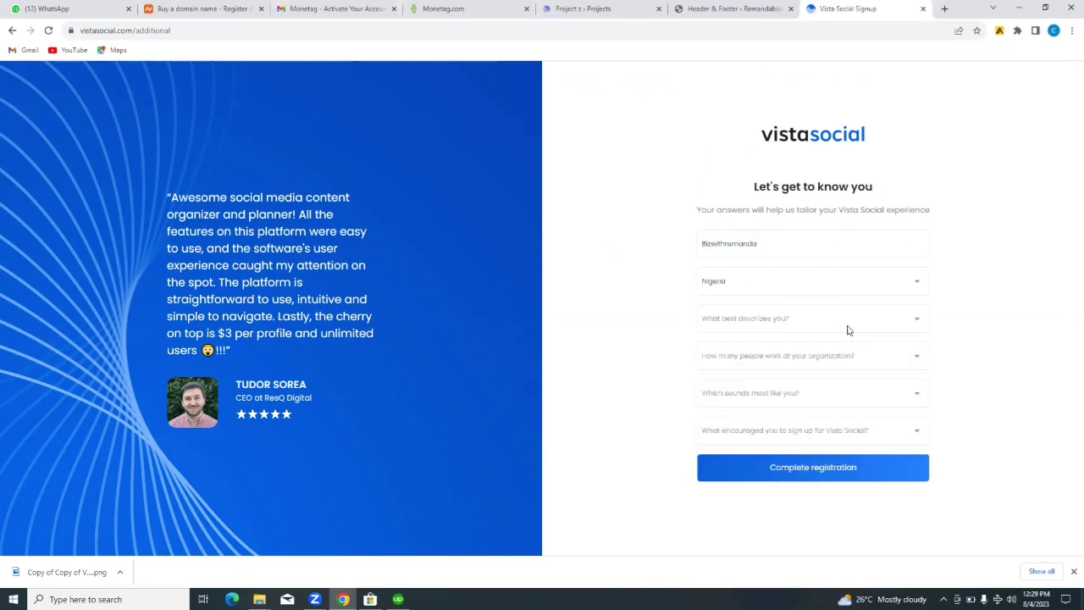
Step: Choose Small/Medium business, 2-5 people, prior-tools experience and Recommendation referral, then register
click(873, 327)
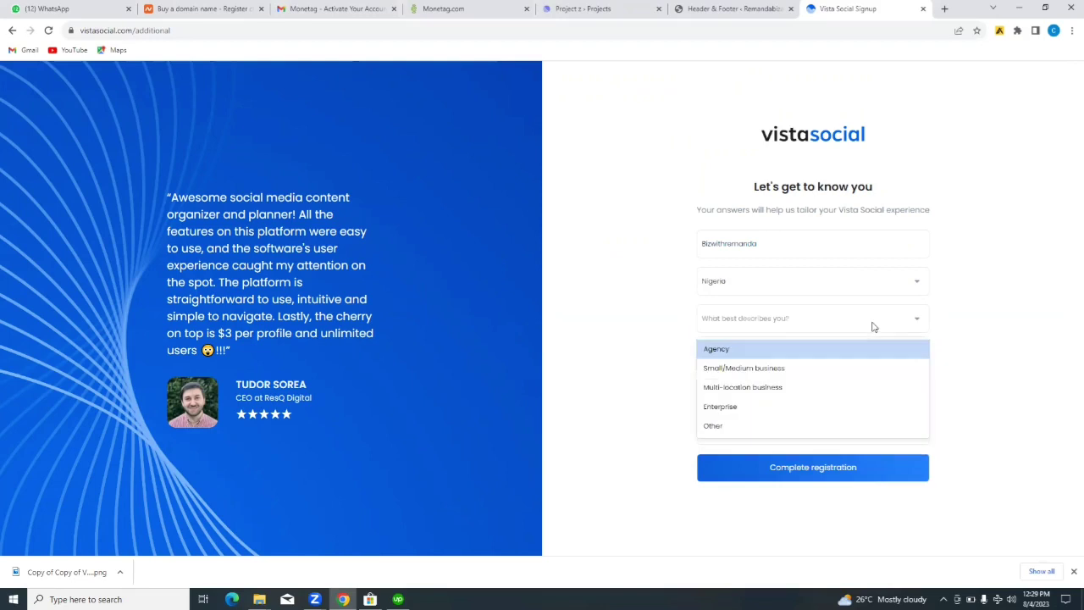
click(816, 375)
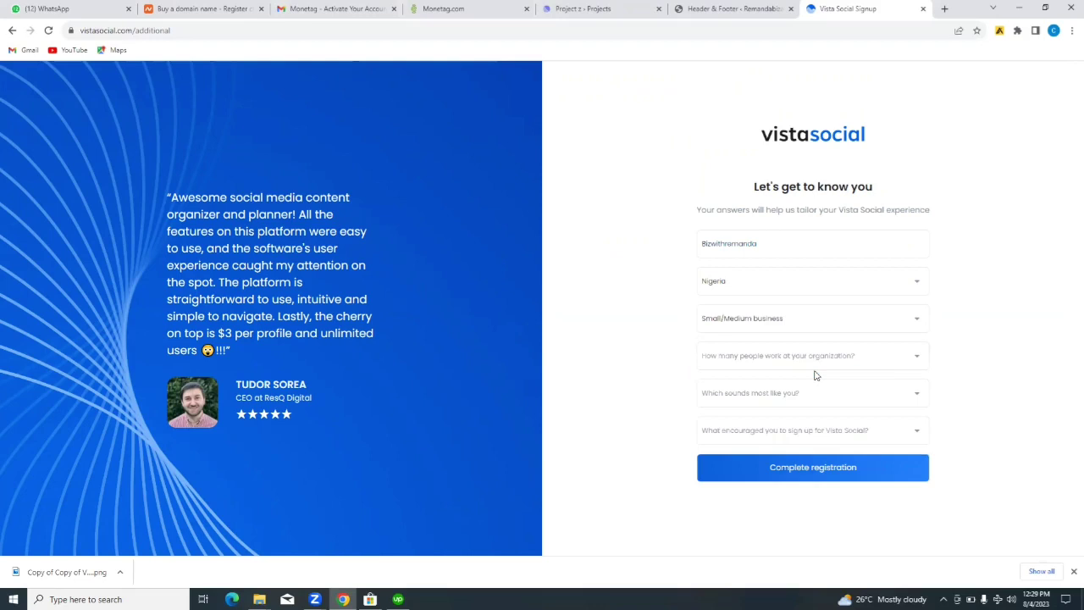
click(909, 357)
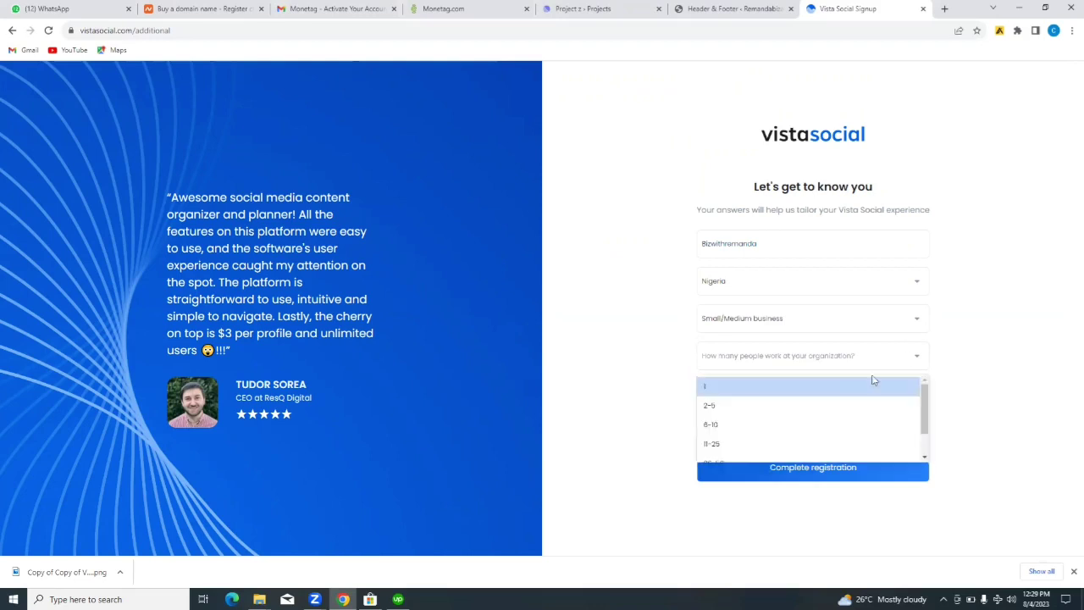
click(841, 404)
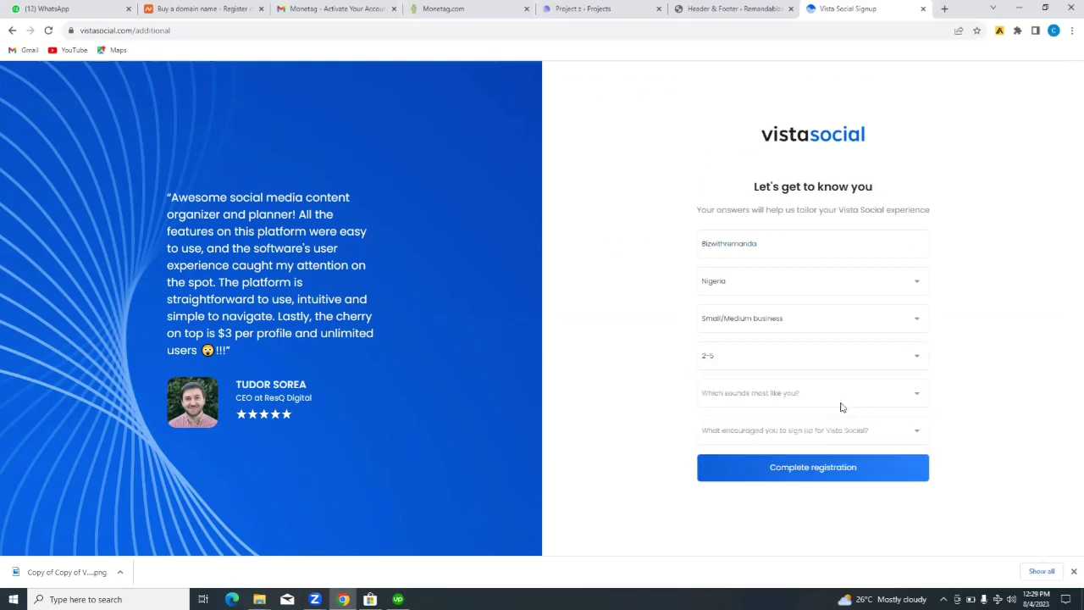
click(908, 394)
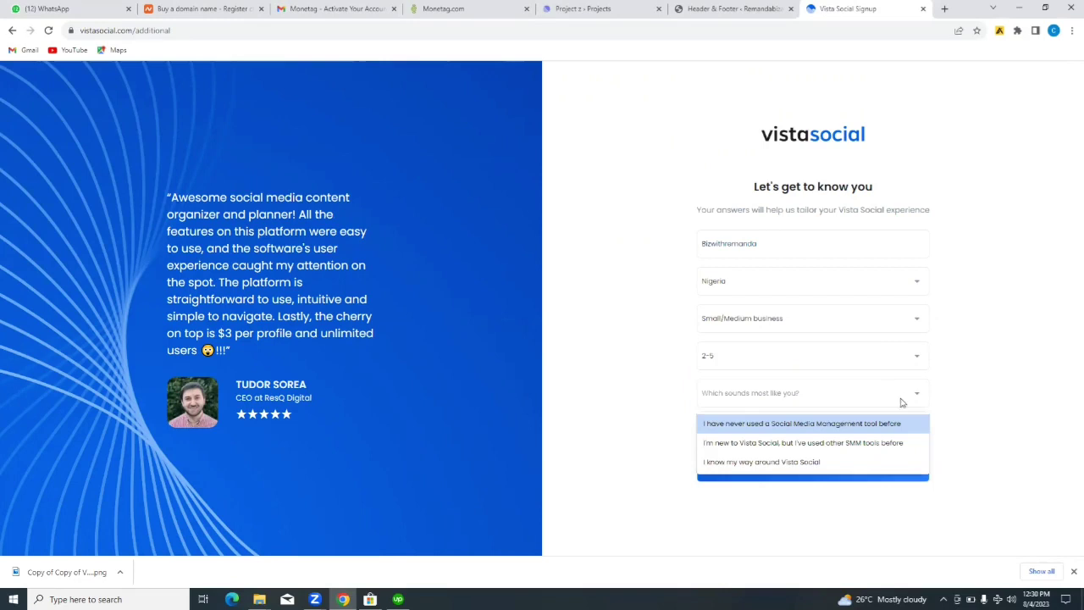
click(819, 444)
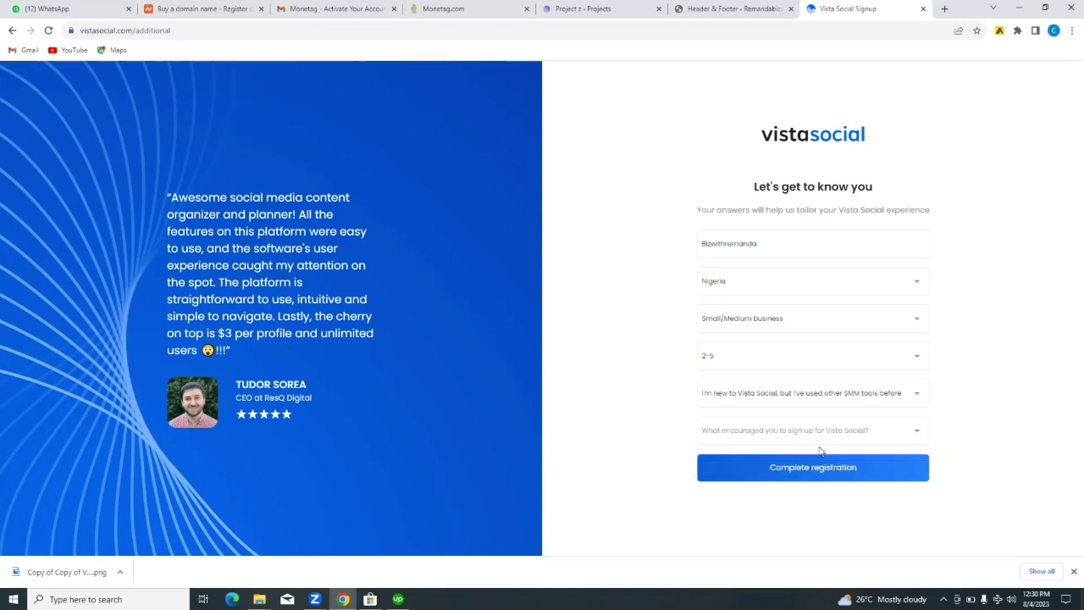
click(912, 432)
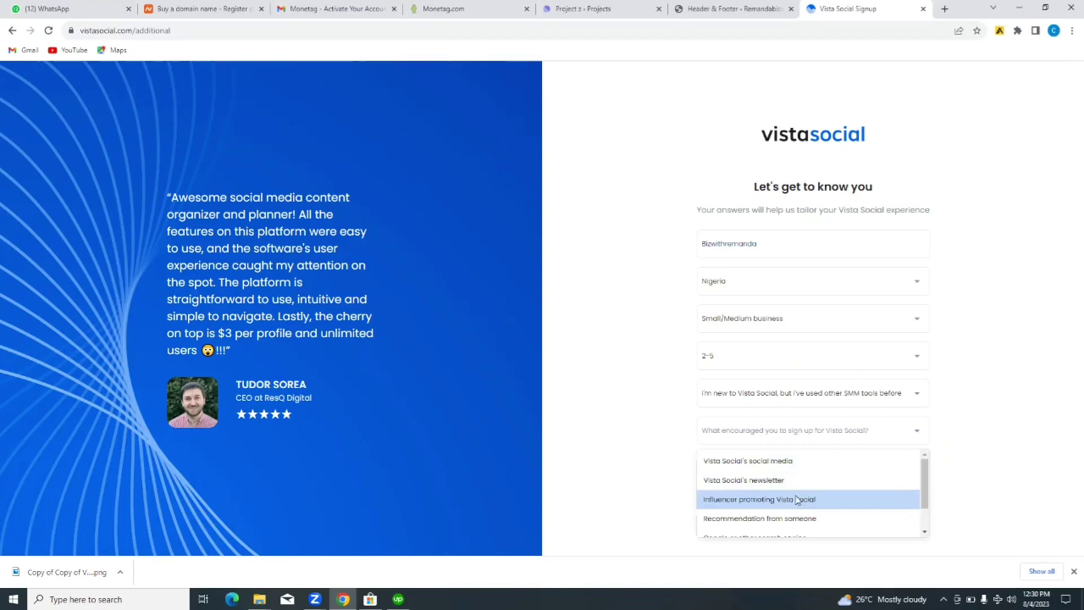
click(806, 520)
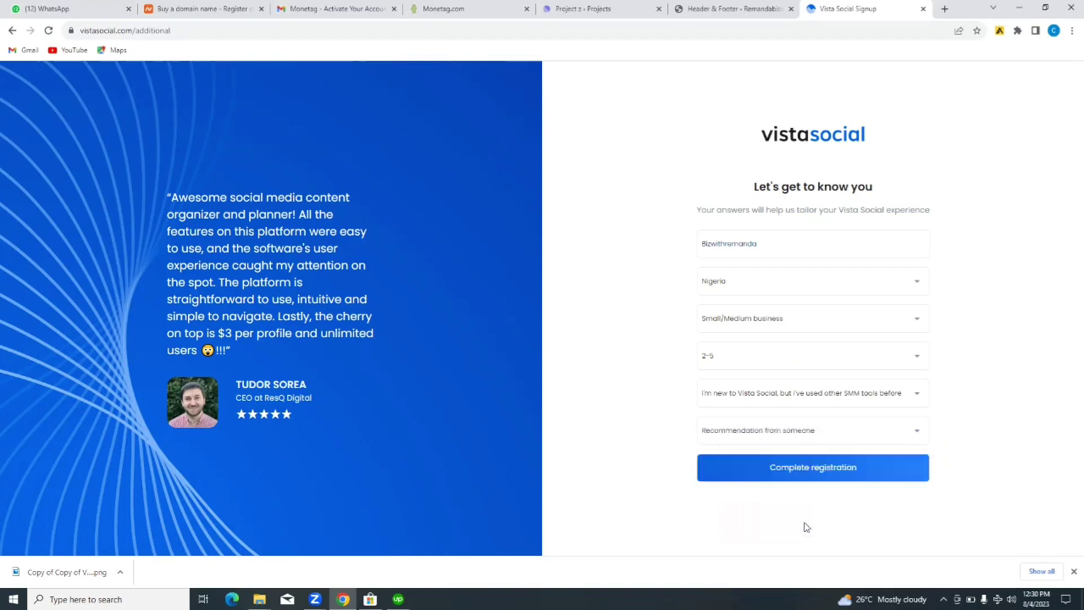
click(829, 476)
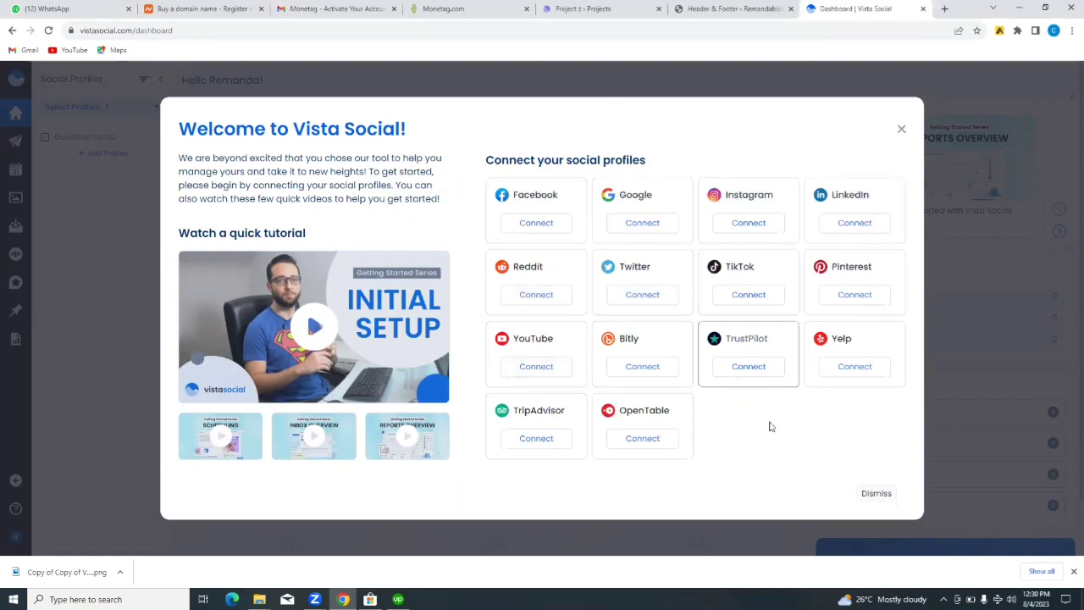
Step: Dismiss the welcome dialog to reveal the 25% onboarding checklist
click(875, 494)
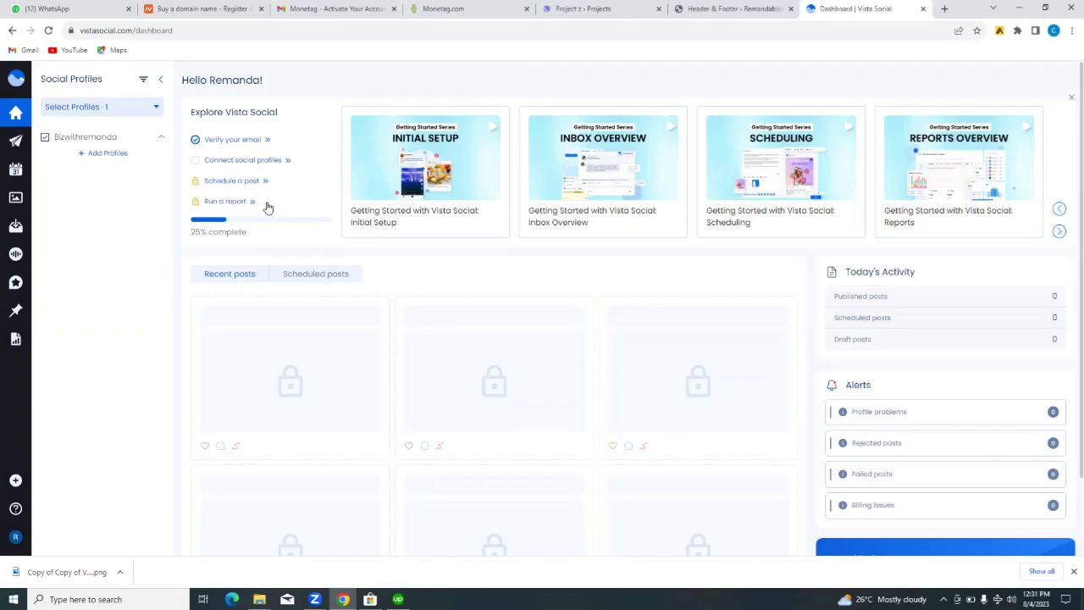
Step: Connect the 'Learn With Remanda' Facebook page through Add Profiles
click(88, 157)
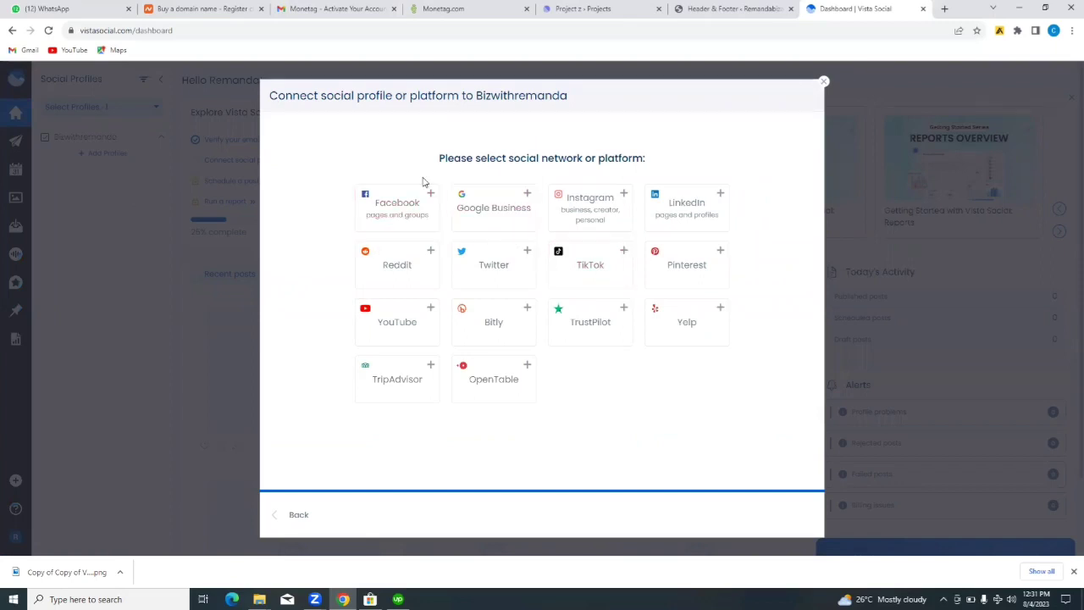
click(385, 204)
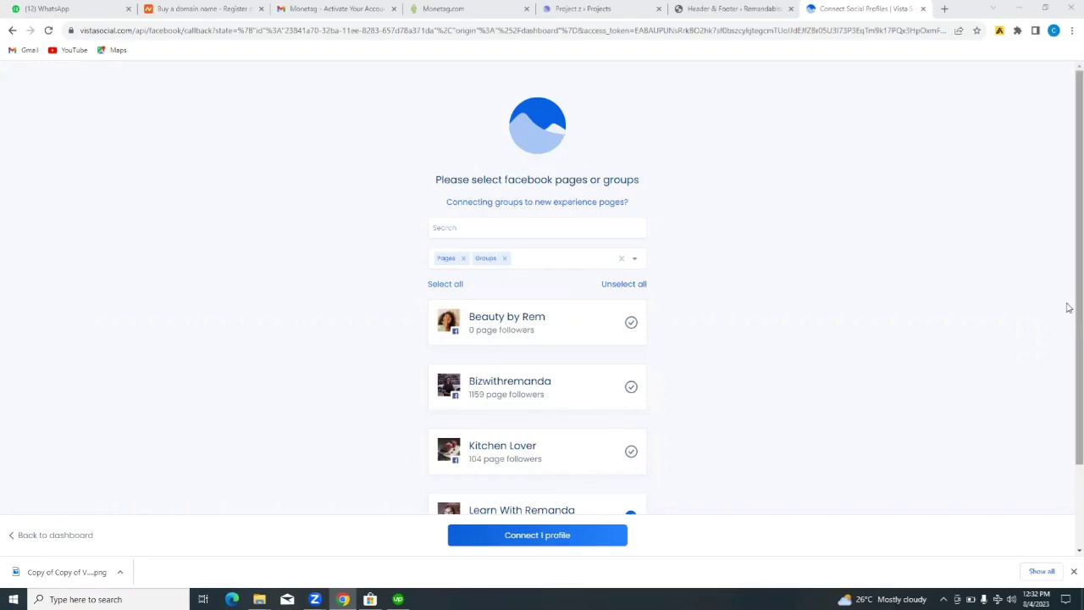
drag(1067, 308, 1069, 364)
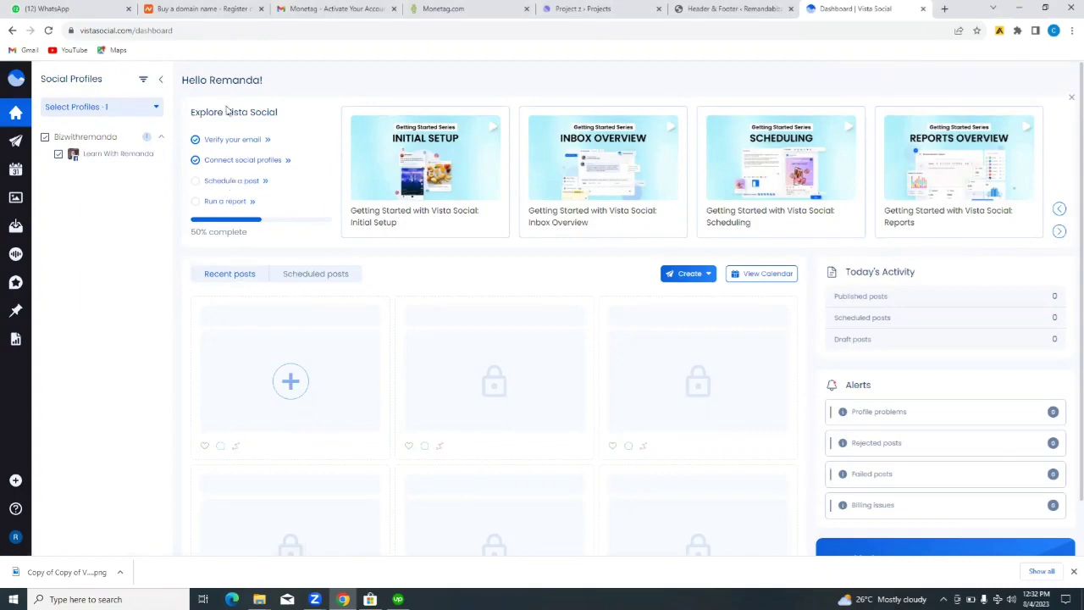
Step: Start a new post with placeholder text 'ffffff' and browse the label choices
click(234, 183)
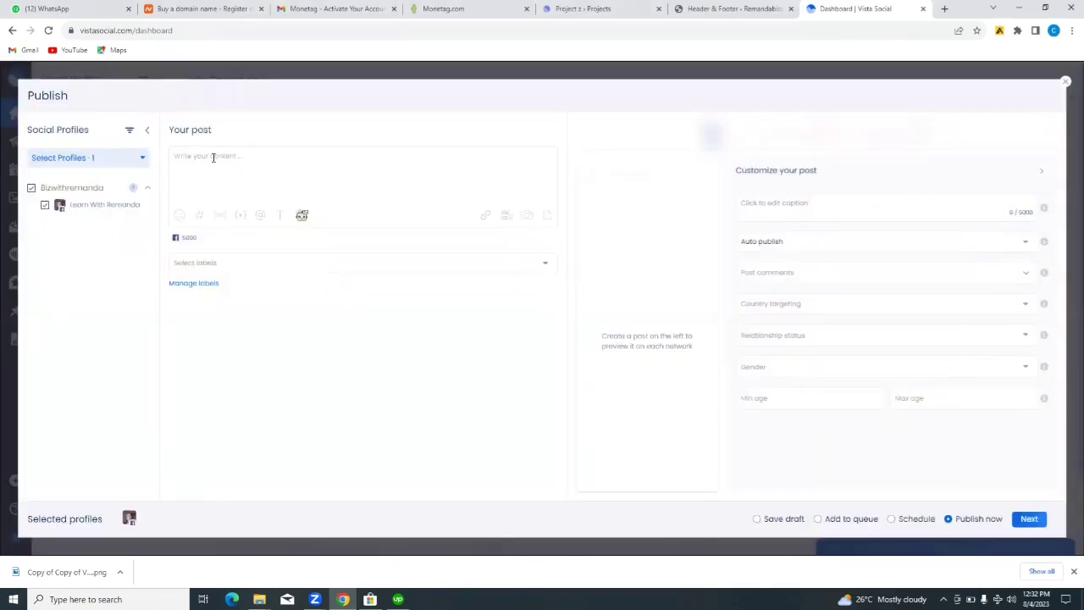
text(hffffff)
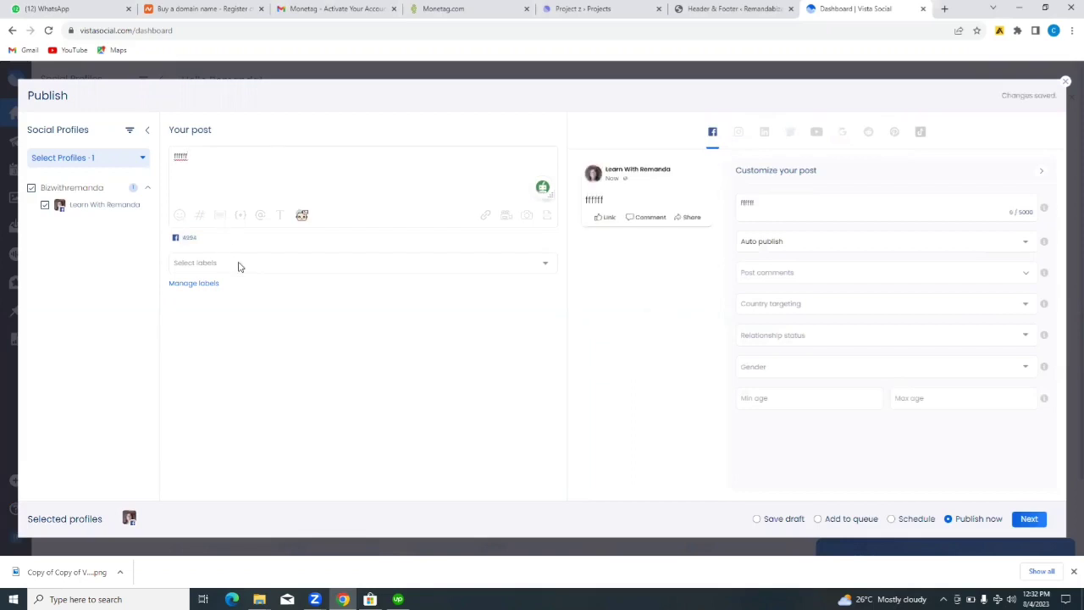
click(239, 267)
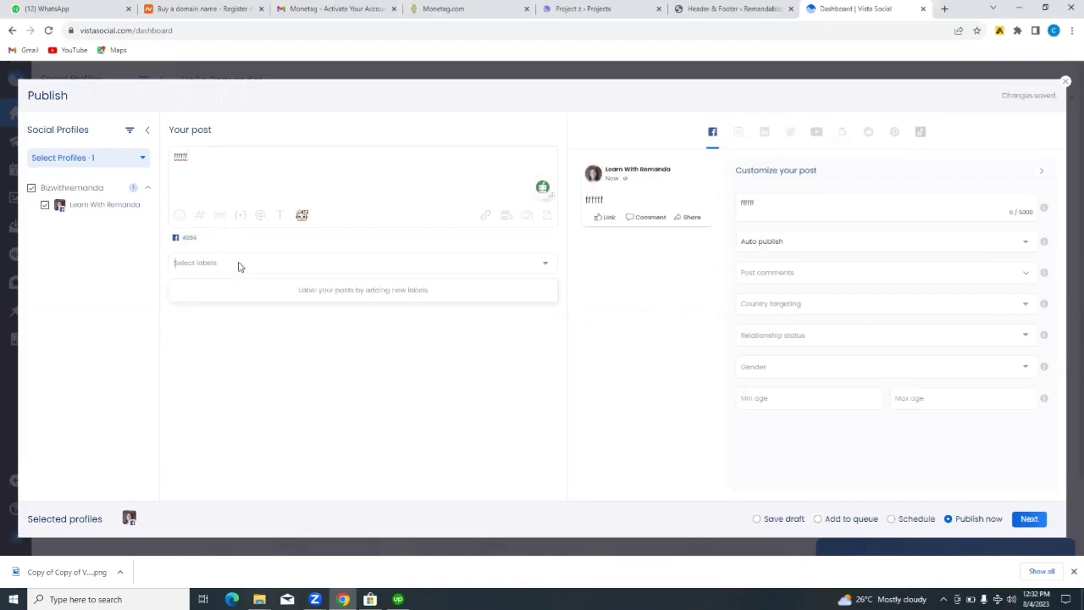
click(222, 172)
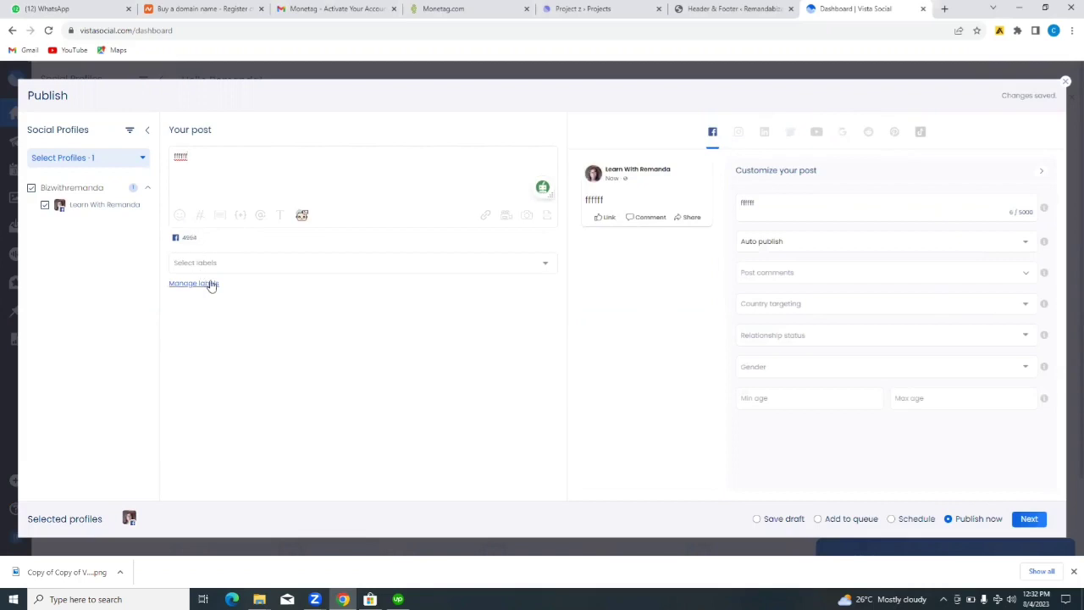
click(543, 266)
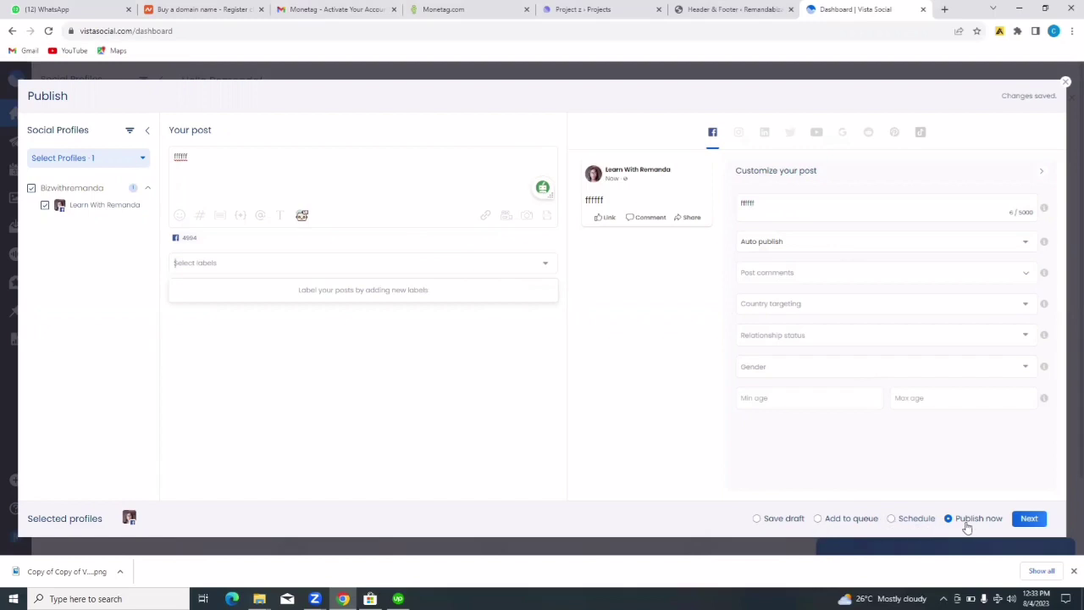
Step: Keep the post on automatic publishing and add more placeholder text
click(1029, 521)
click(1027, 247)
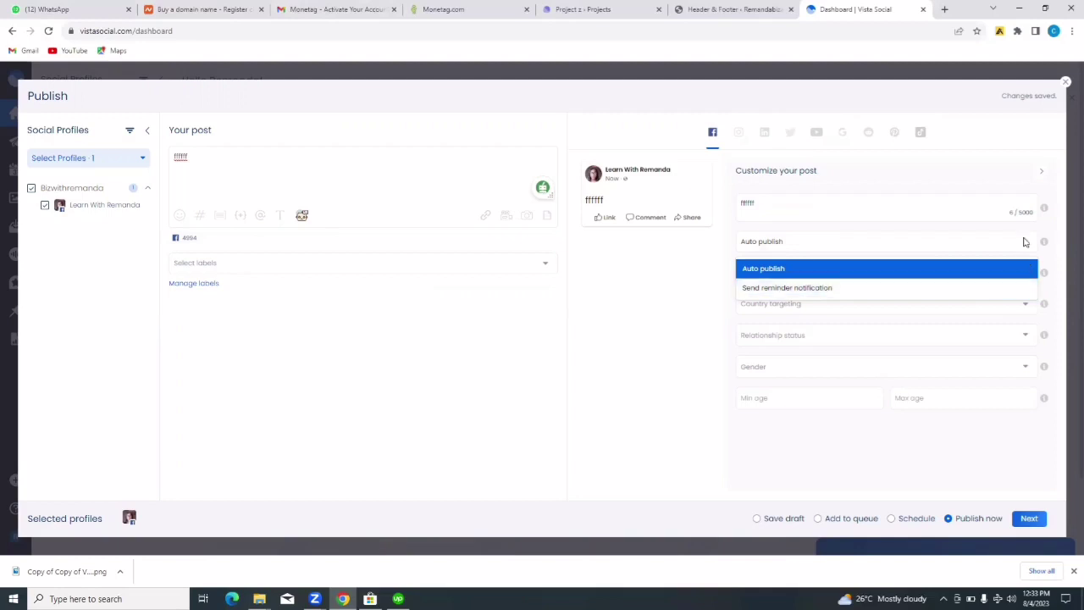
click(1025, 244)
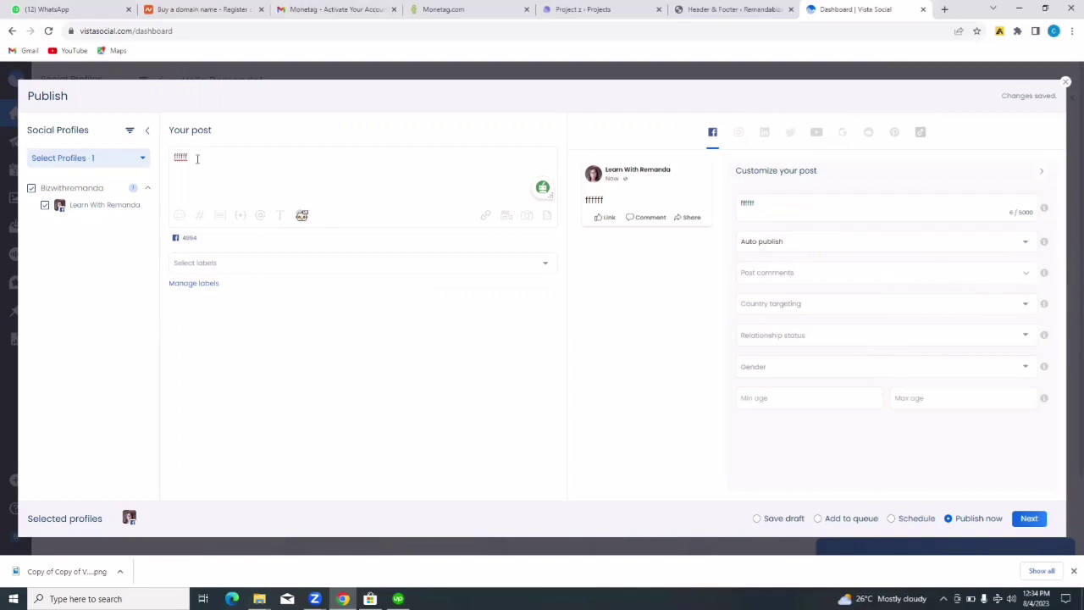
text(d)
text(dudtjjdjdhj)
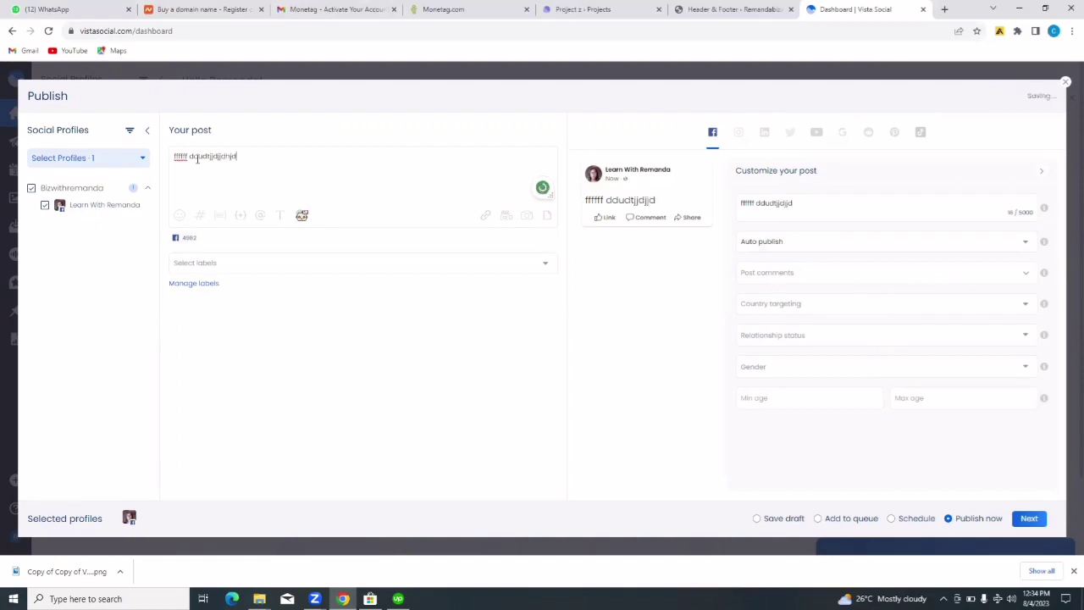
text(dd)
Step: Discard the unfinished post, then move via Media to the August 2023 calendar
click(1066, 85)
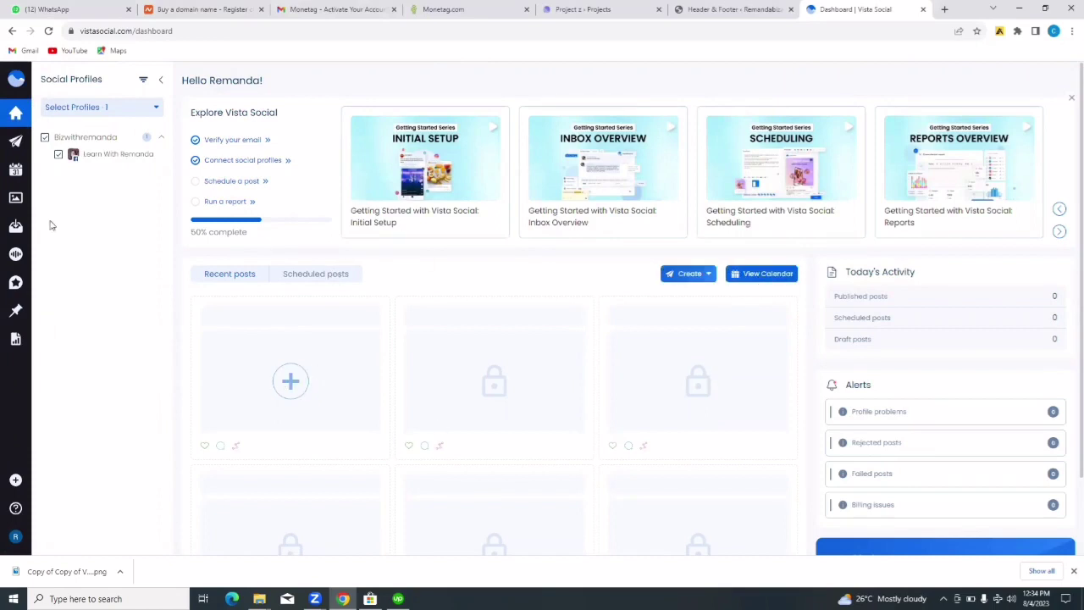
mouse_move(51, 170)
mouse_move(45, 140)
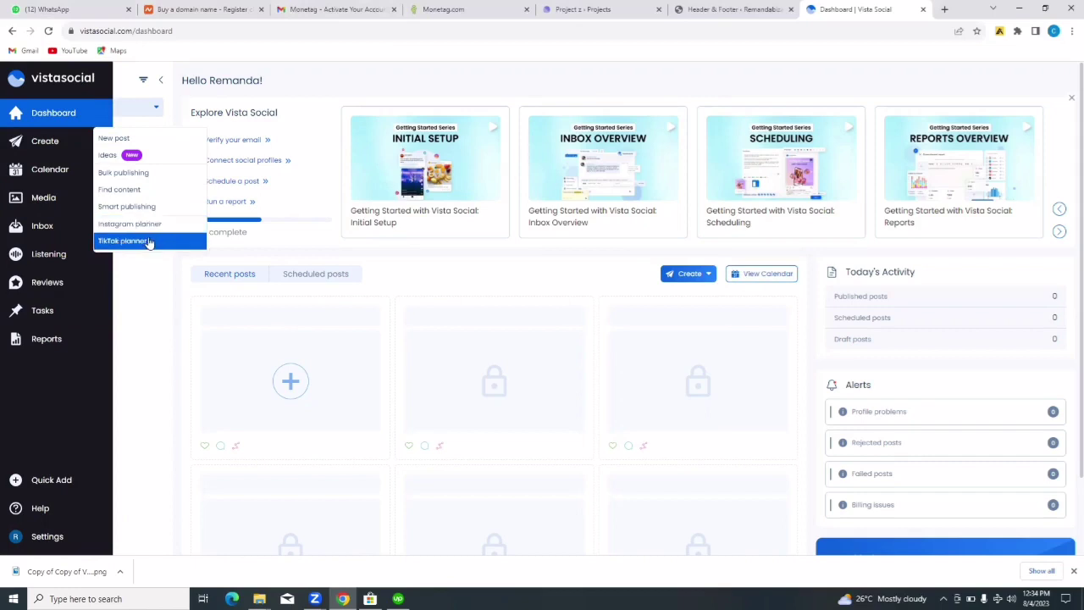
click(53, 198)
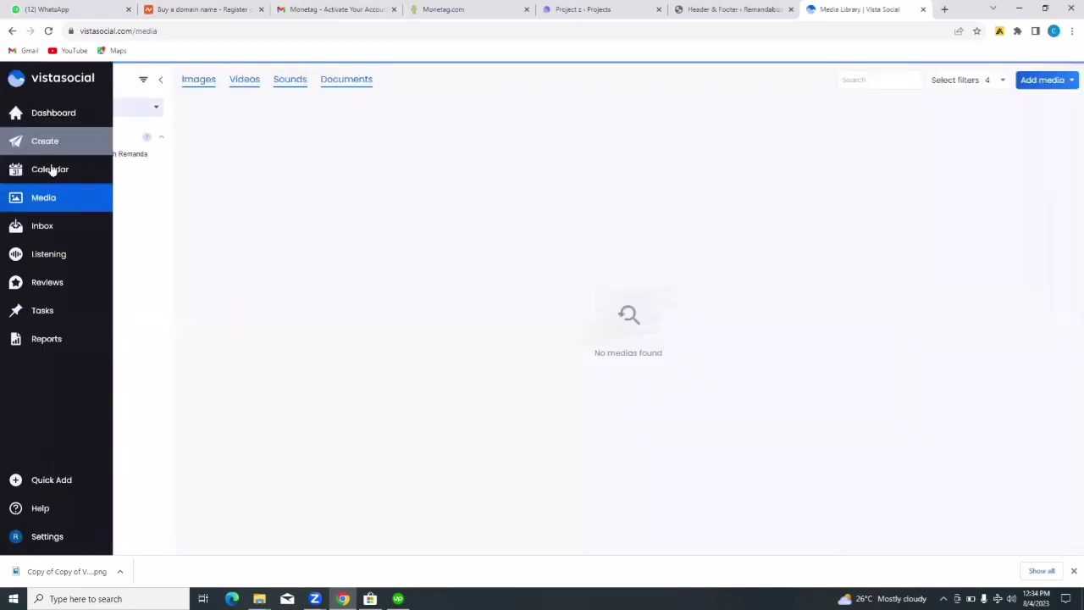
click(16, 169)
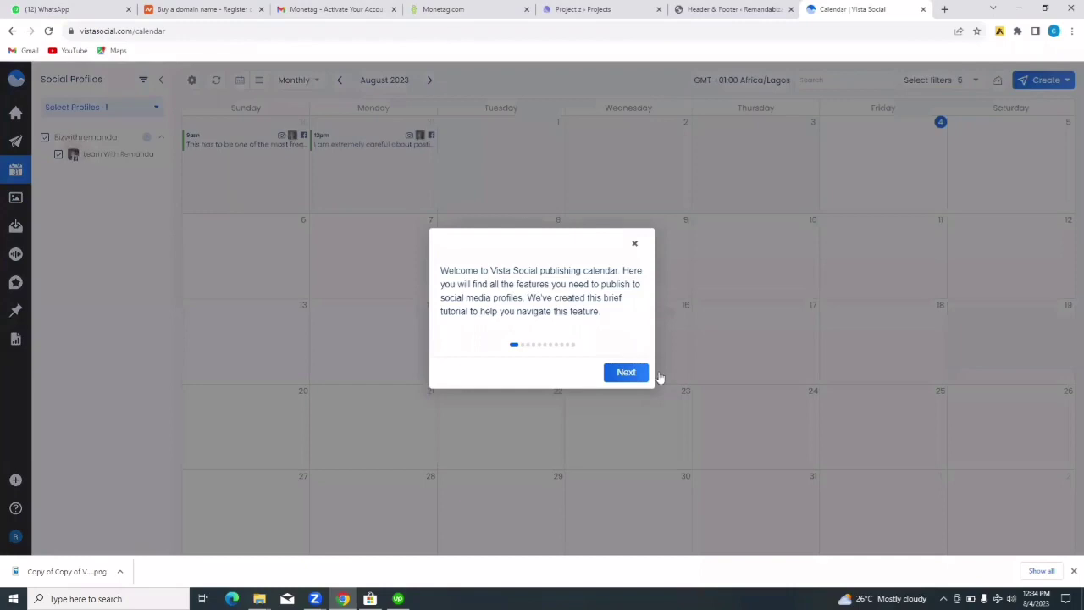
Step: Step through every calendar tutorial stage, from posts to post creation, and finish it
click(633, 246)
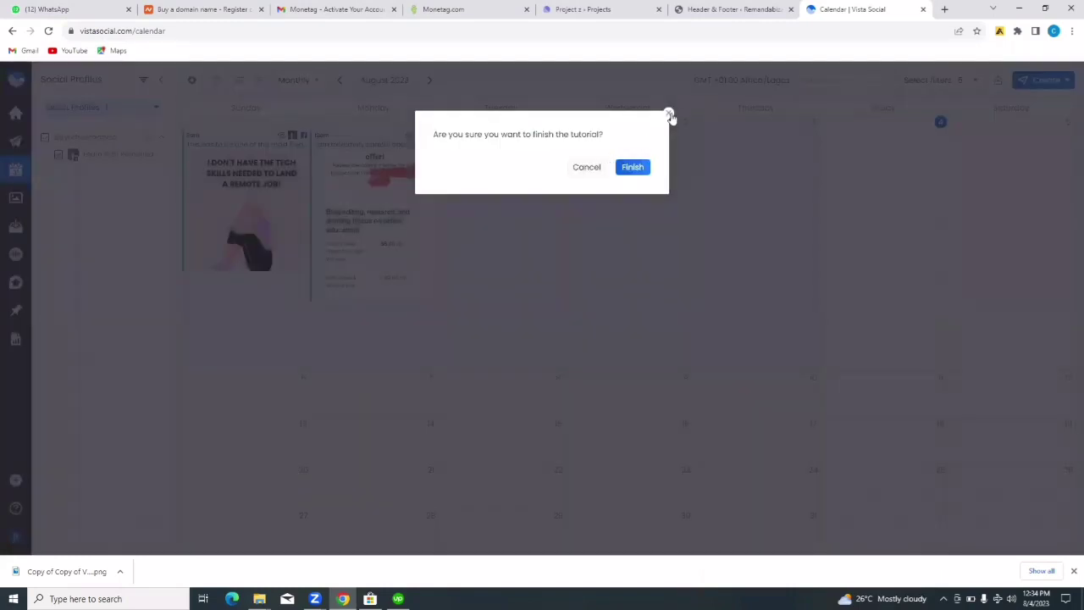
click(669, 115)
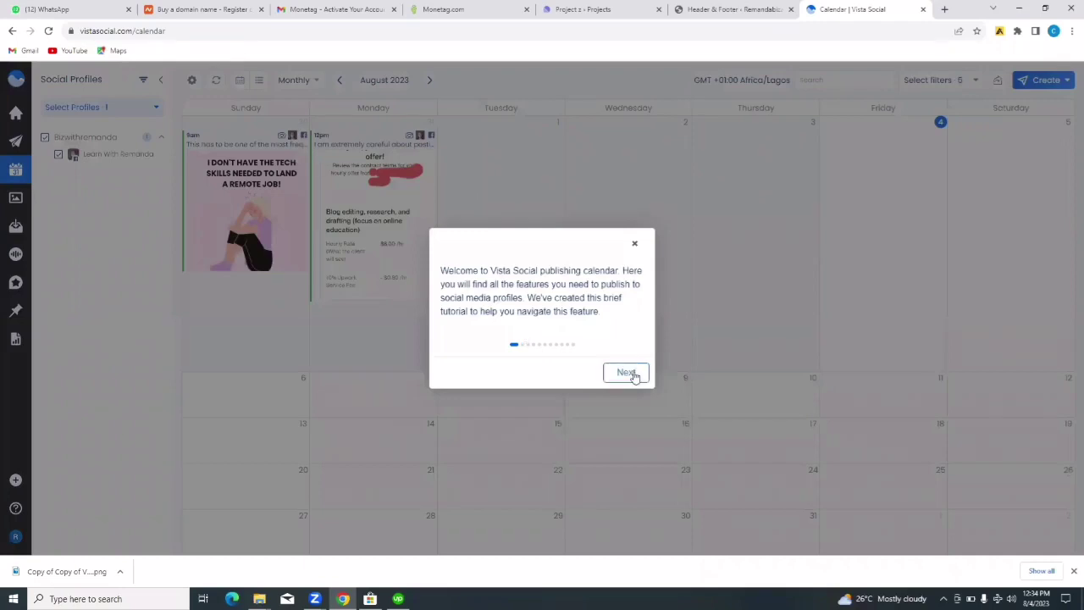
click(634, 375)
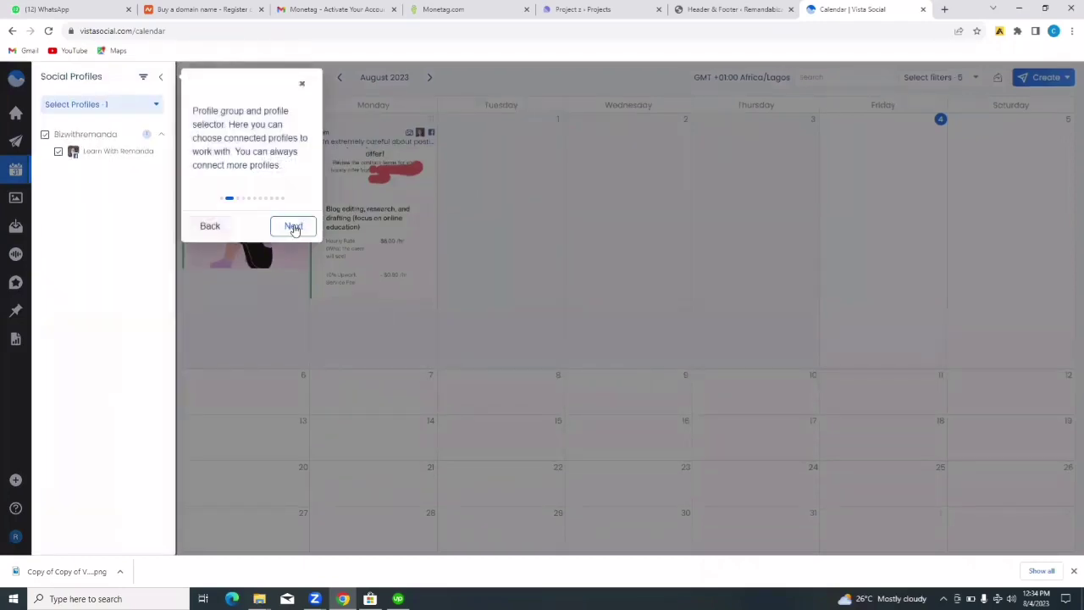
click(294, 228)
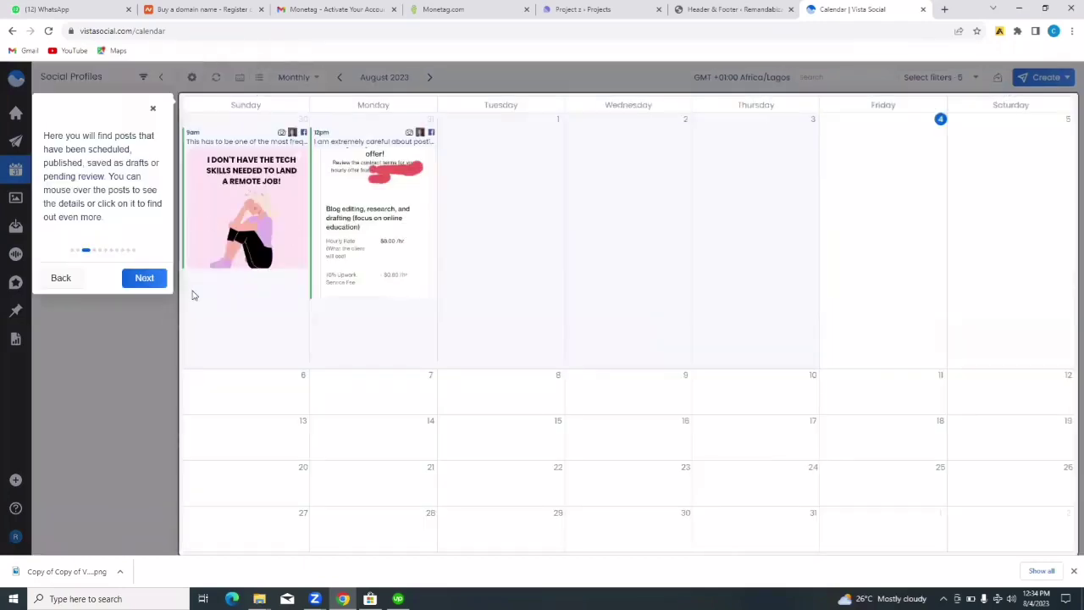
click(144, 279)
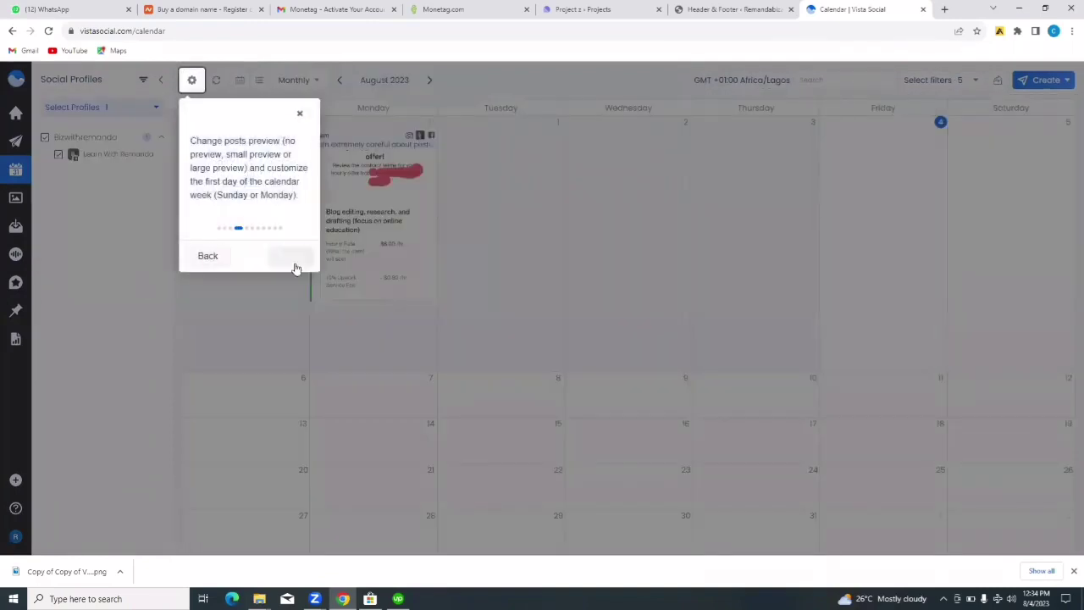
click(298, 258)
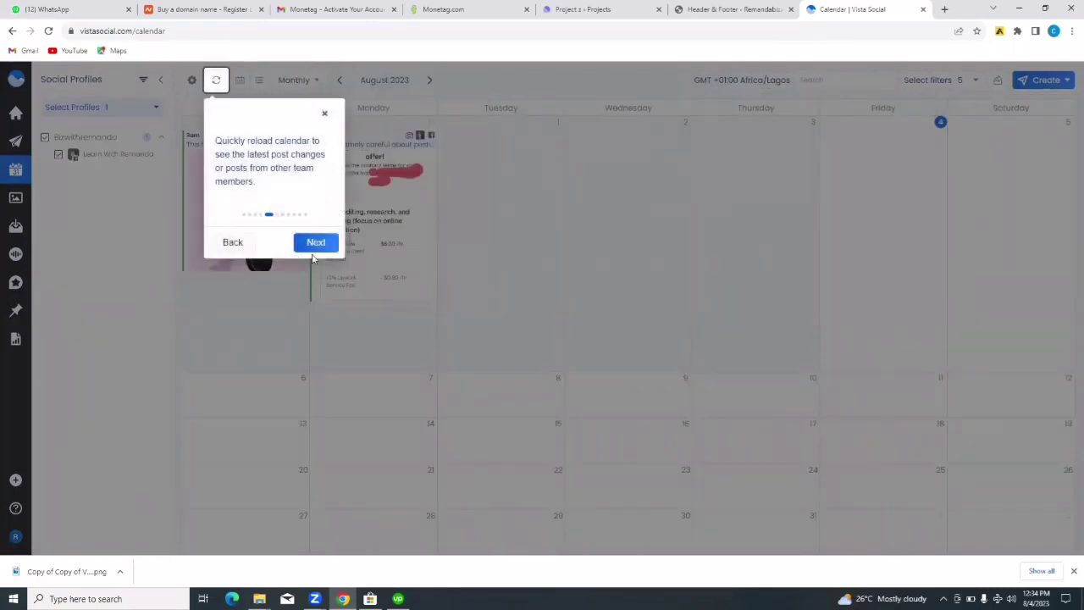
click(320, 244)
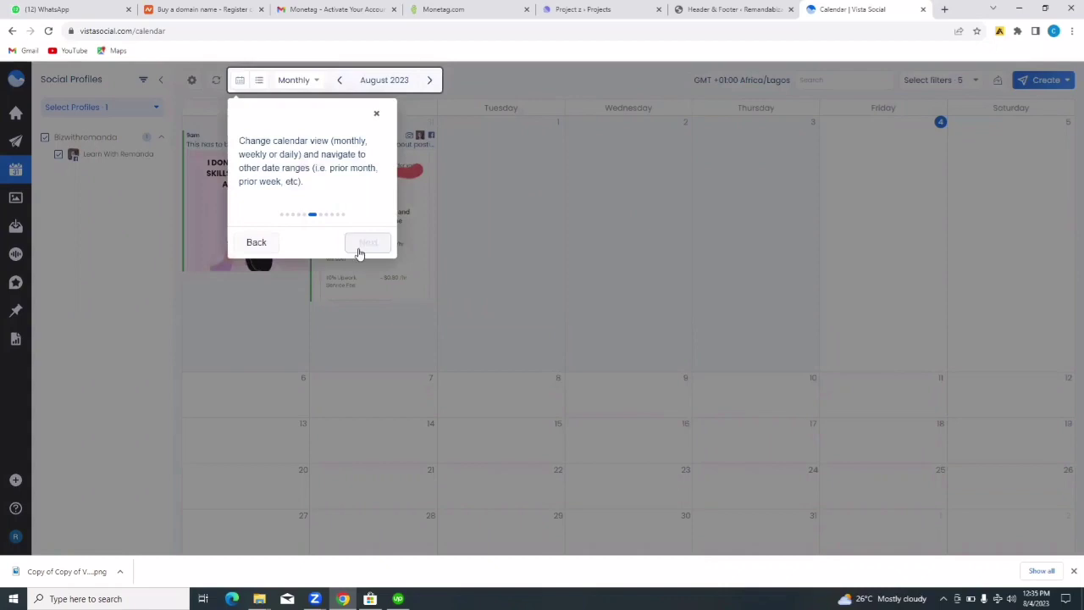
click(361, 247)
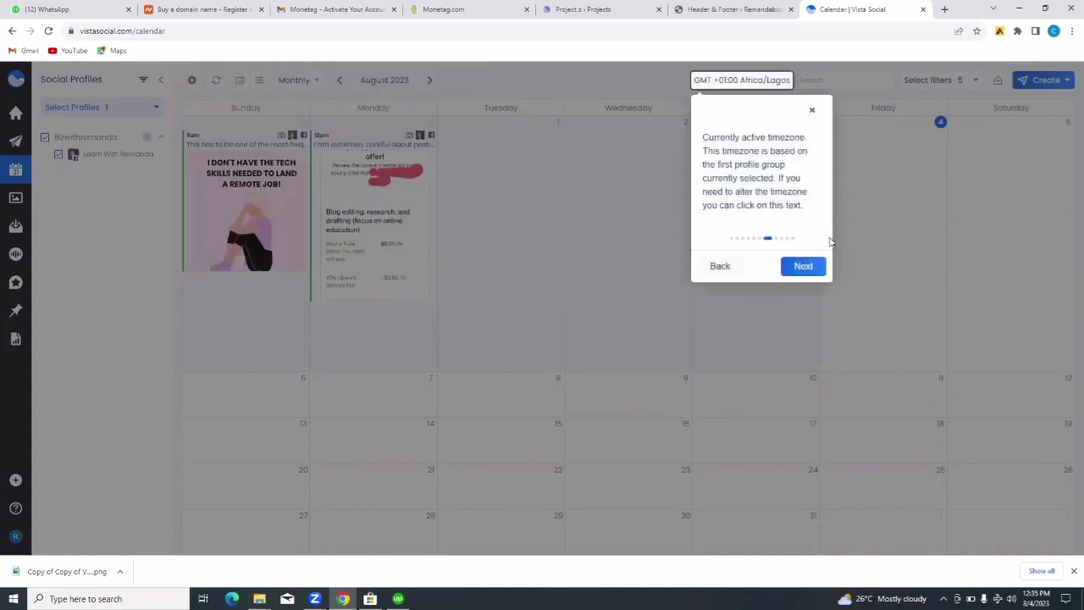
click(804, 266)
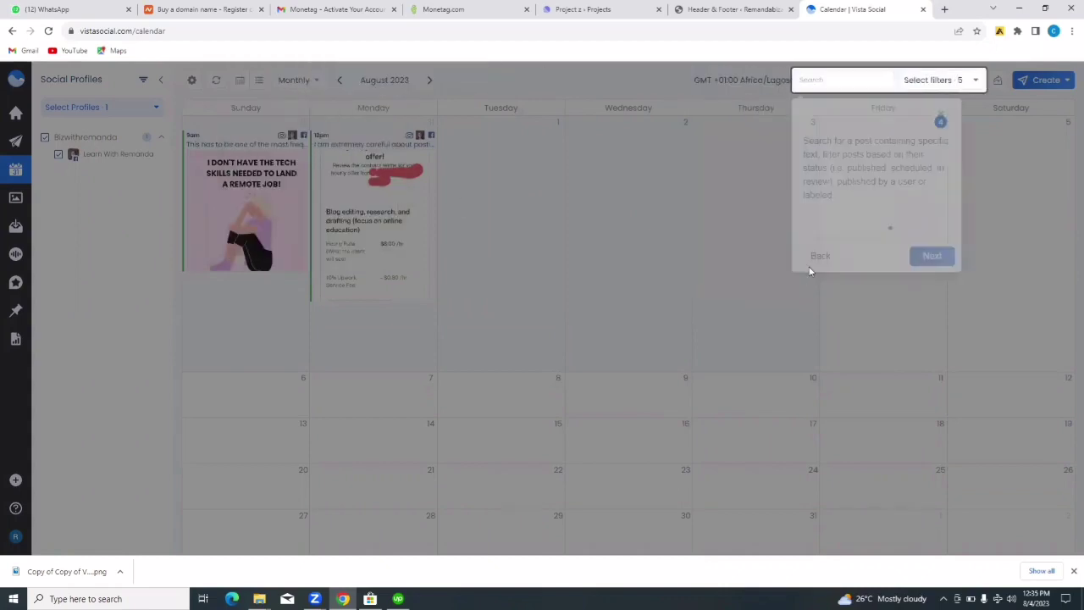
click(930, 256)
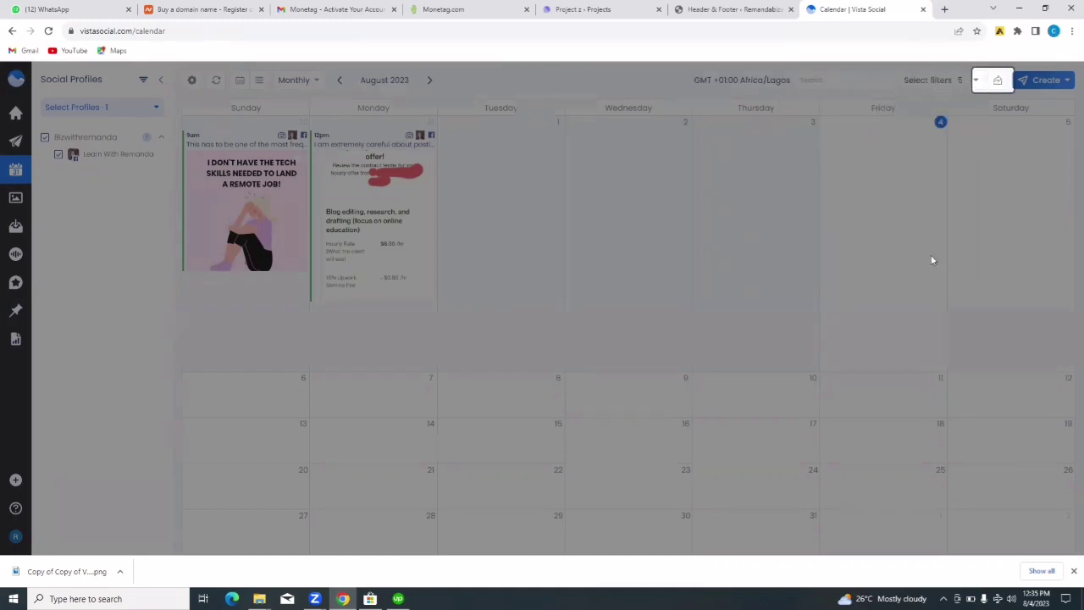
click(1035, 283)
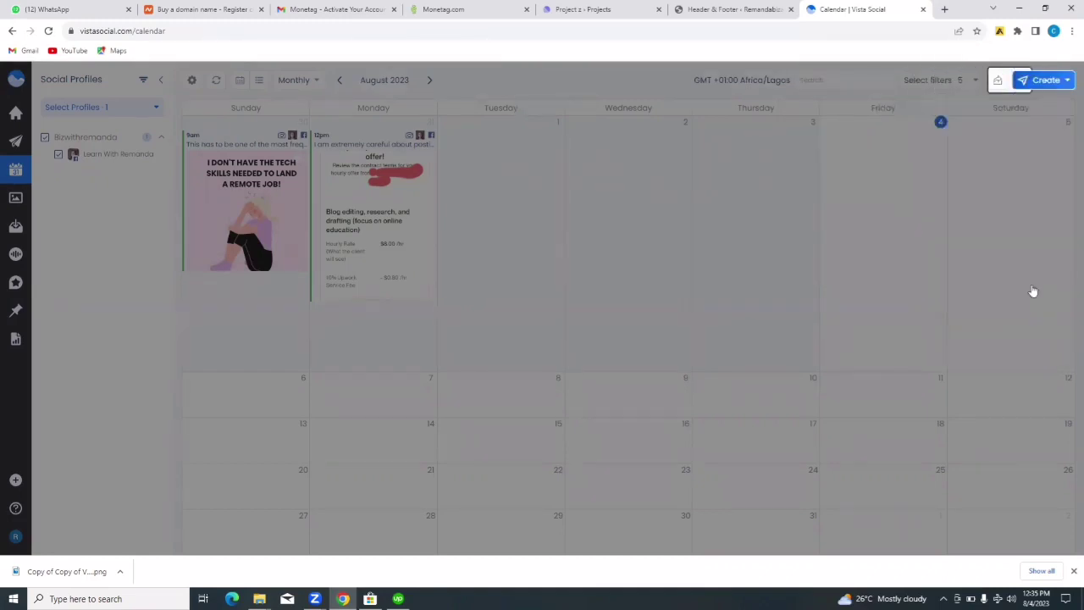
click(1050, 230)
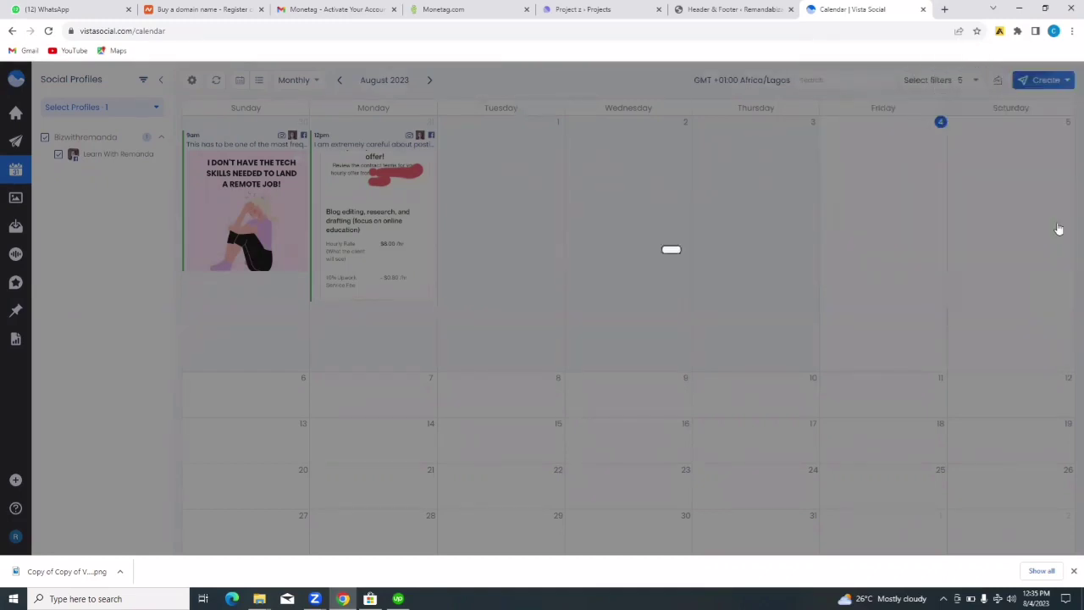
click(625, 379)
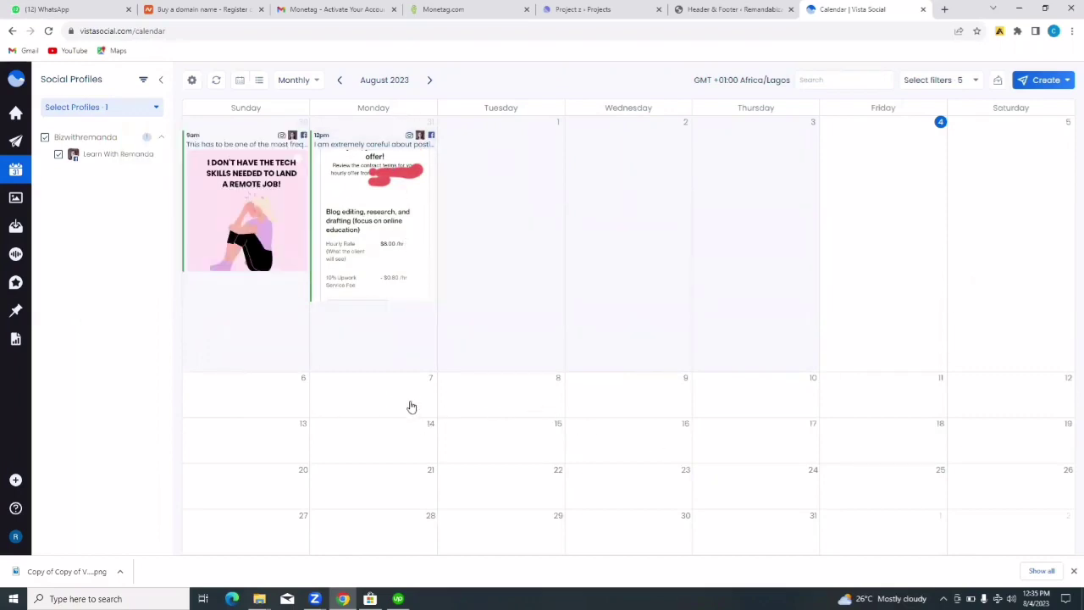
Step: Open and close the calendar's post Create options
click(420, 407)
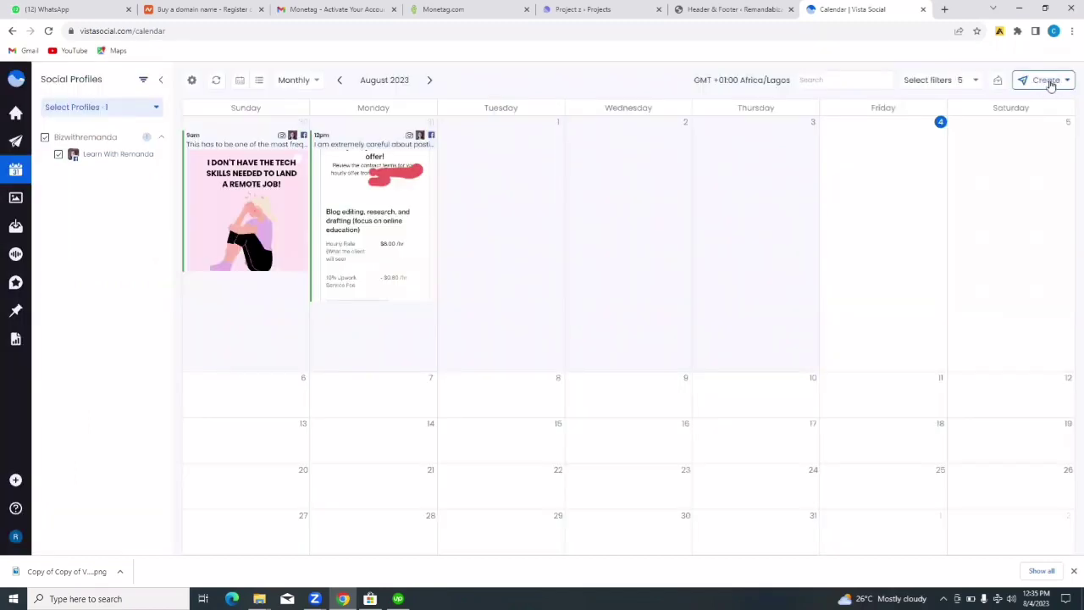
click(1050, 82)
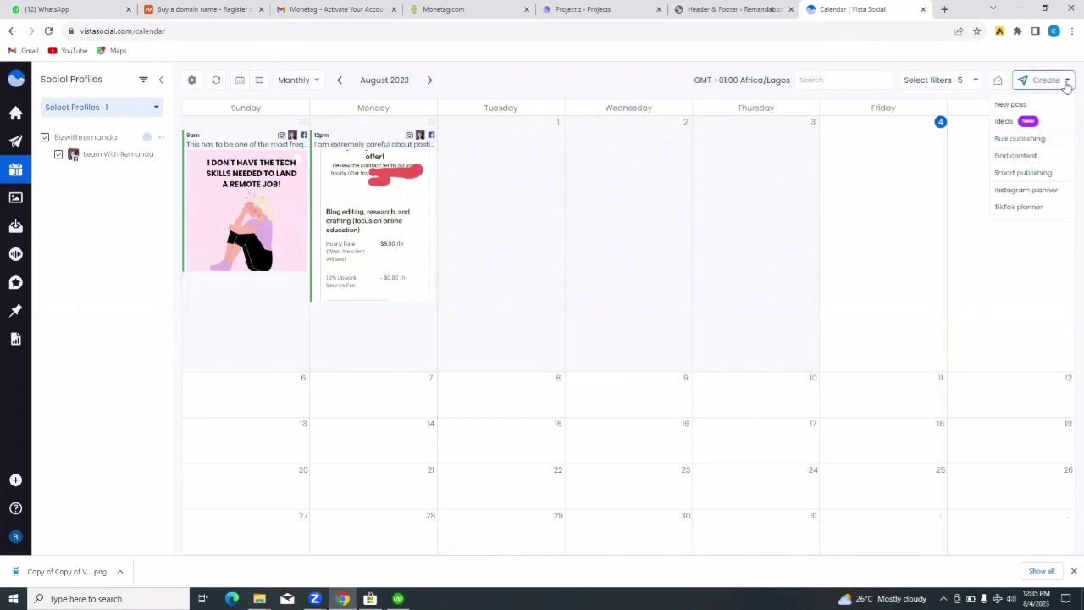
click(1066, 85)
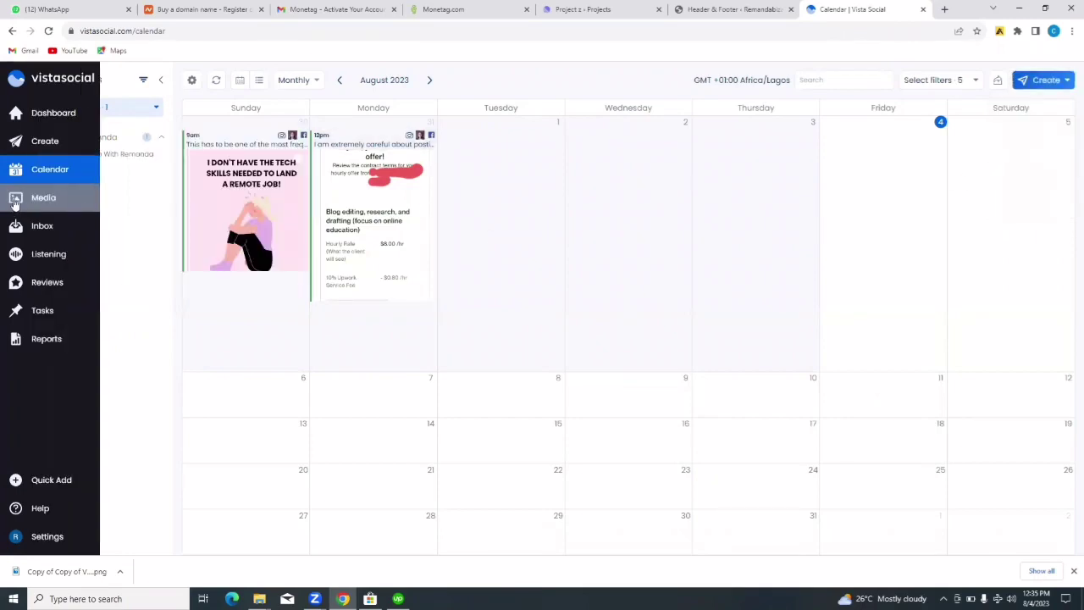
mouse_move(16, 197)
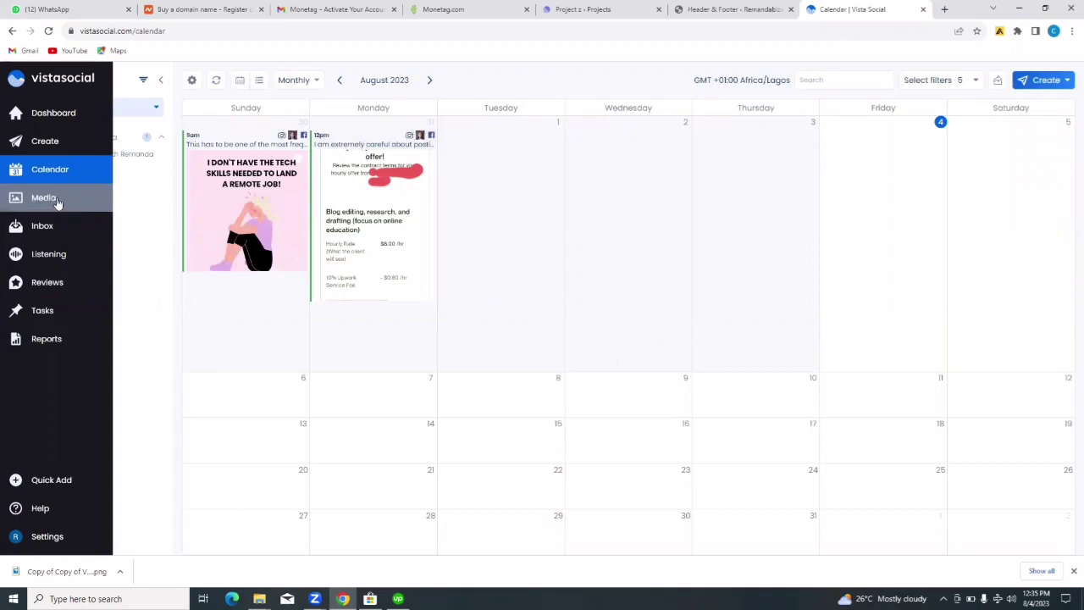
Step: Open the empty media library and list its image, video, sound and document options
click(51, 202)
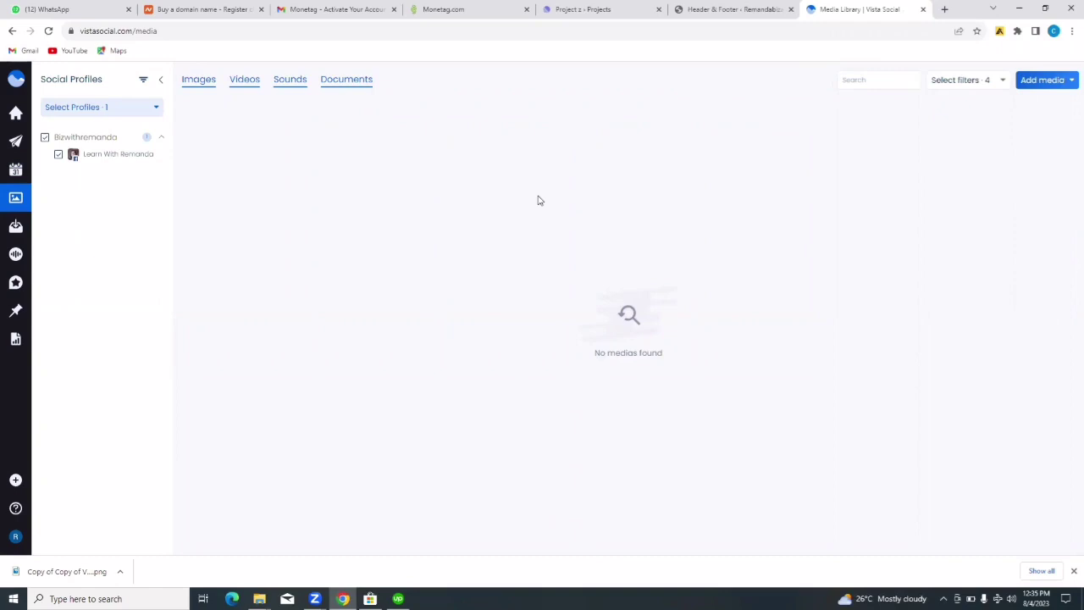
click(1039, 84)
mouse_move(1017, 104)
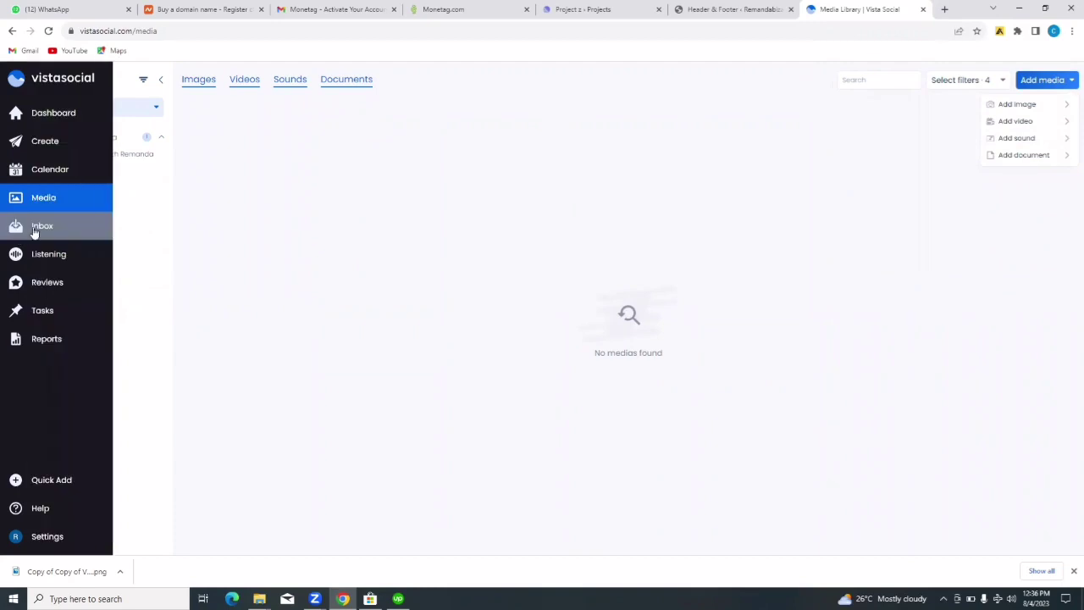
Step: Open the social inbox and step its tutorial through to the final thank-you screen
click(61, 229)
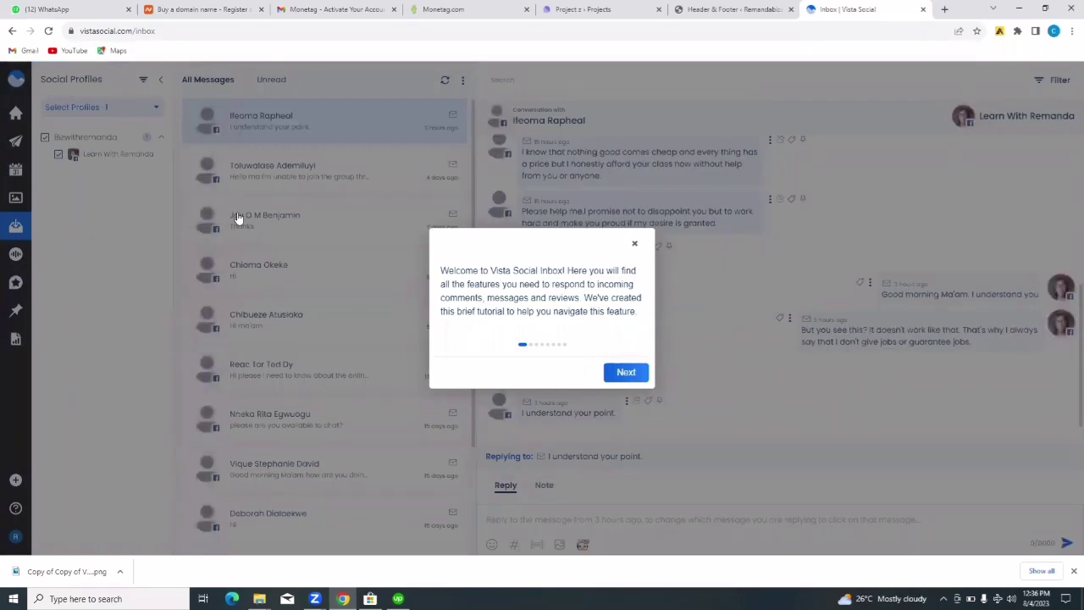
click(616, 374)
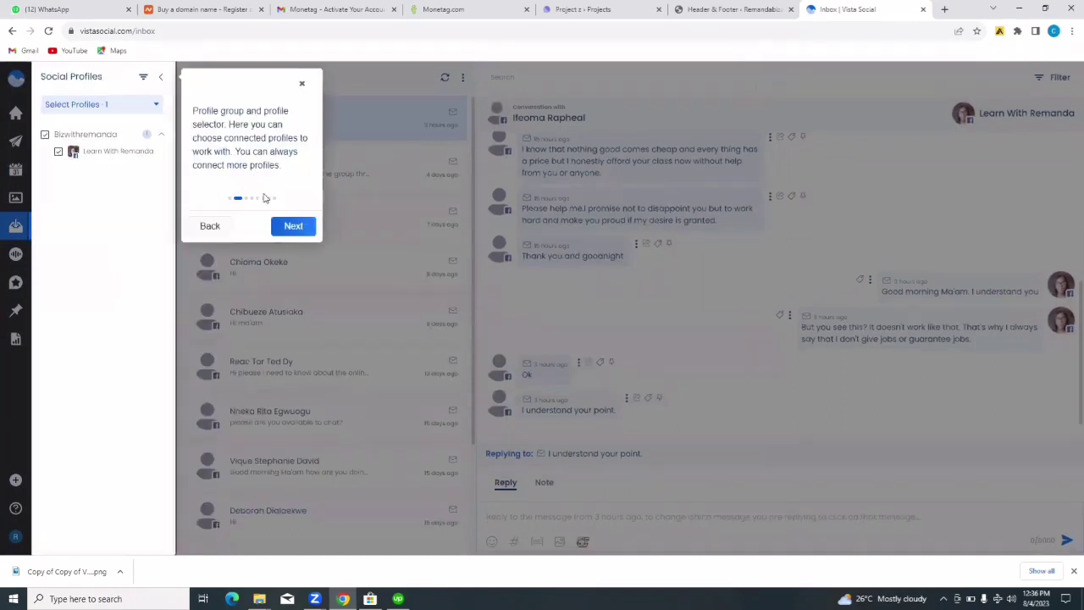
click(285, 229)
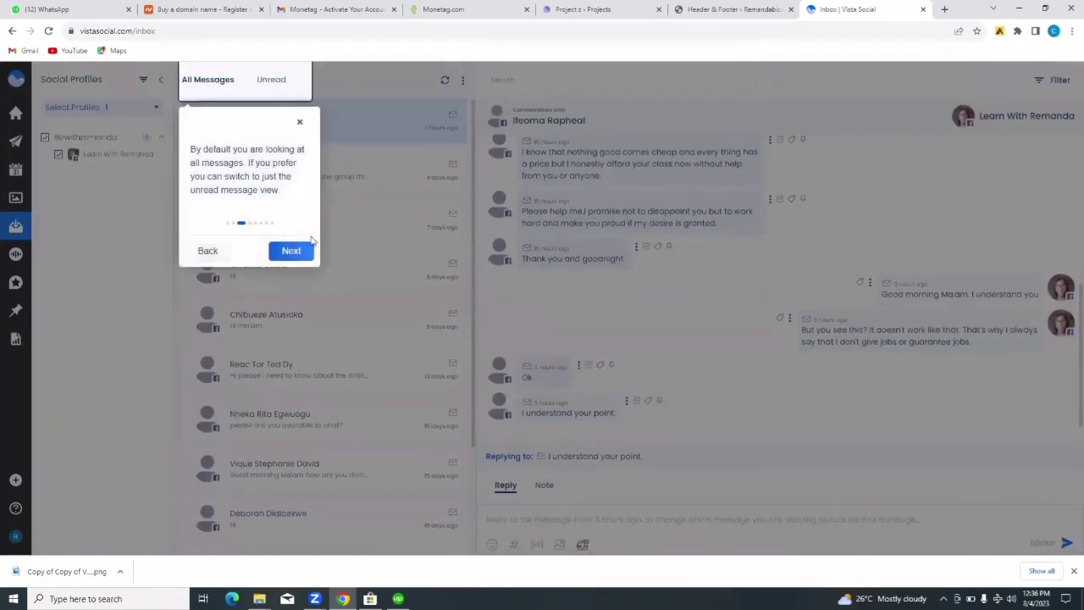
click(291, 251)
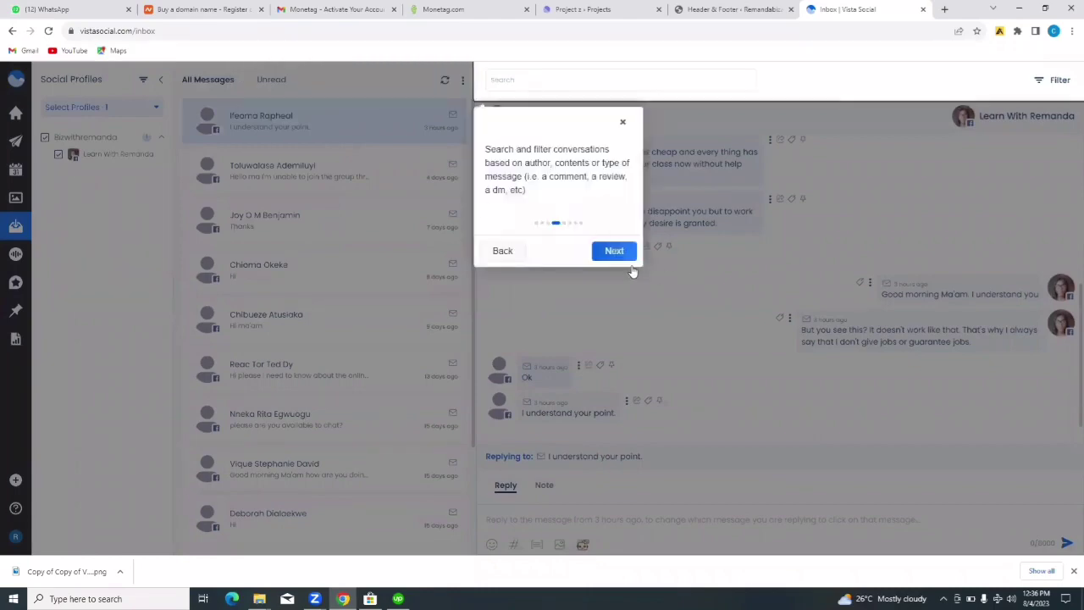
click(614, 254)
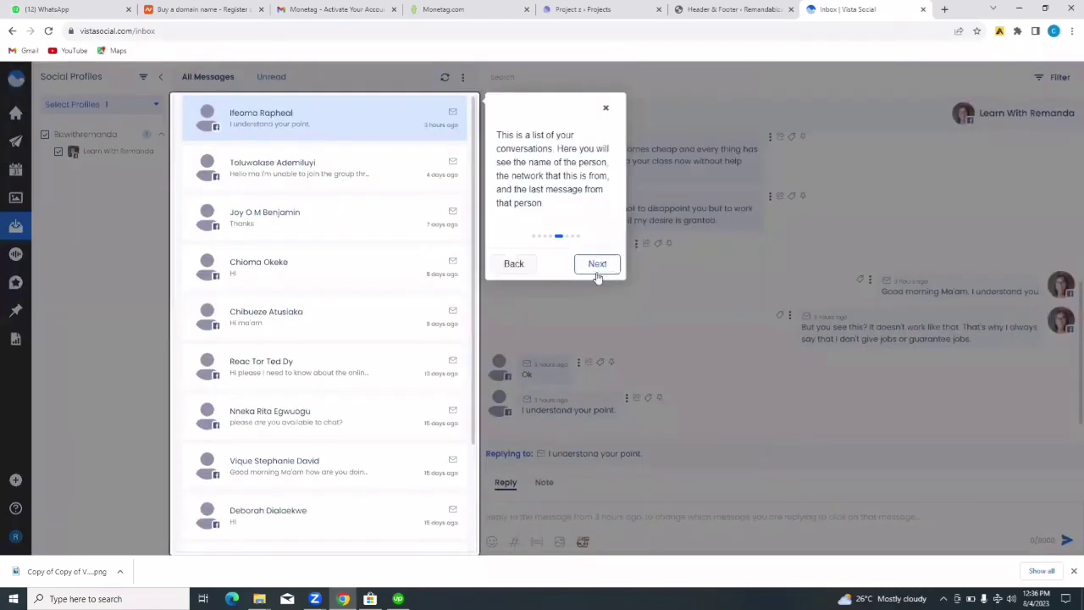
click(598, 265)
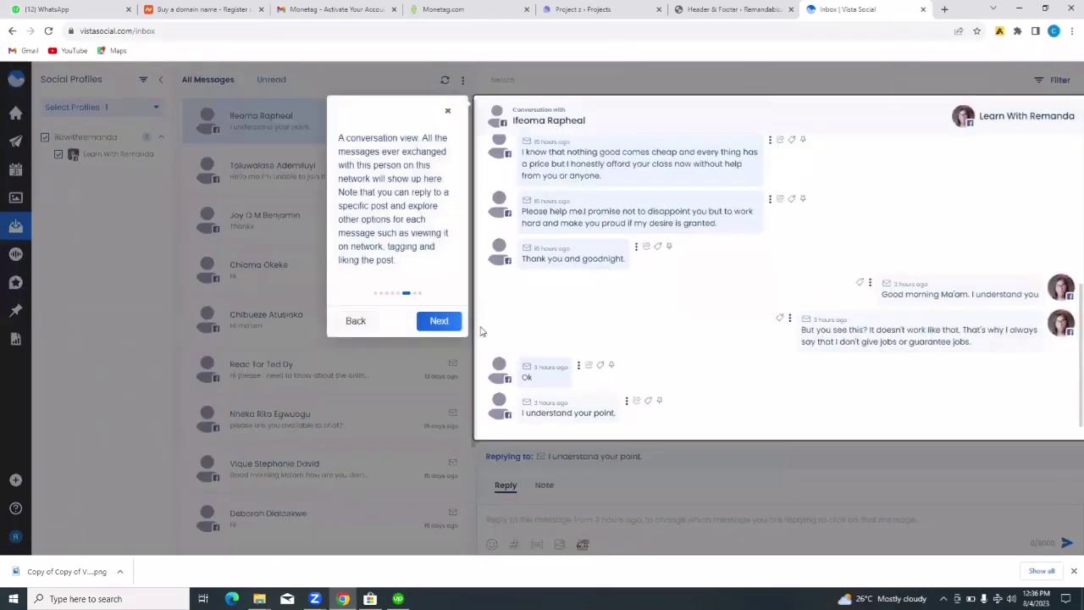
click(440, 322)
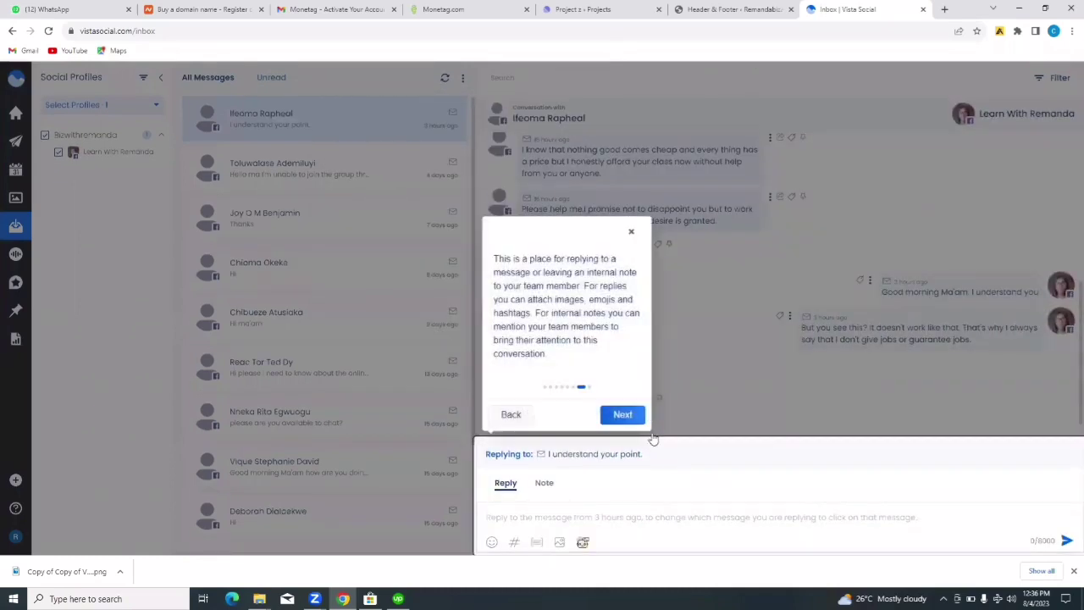
click(623, 417)
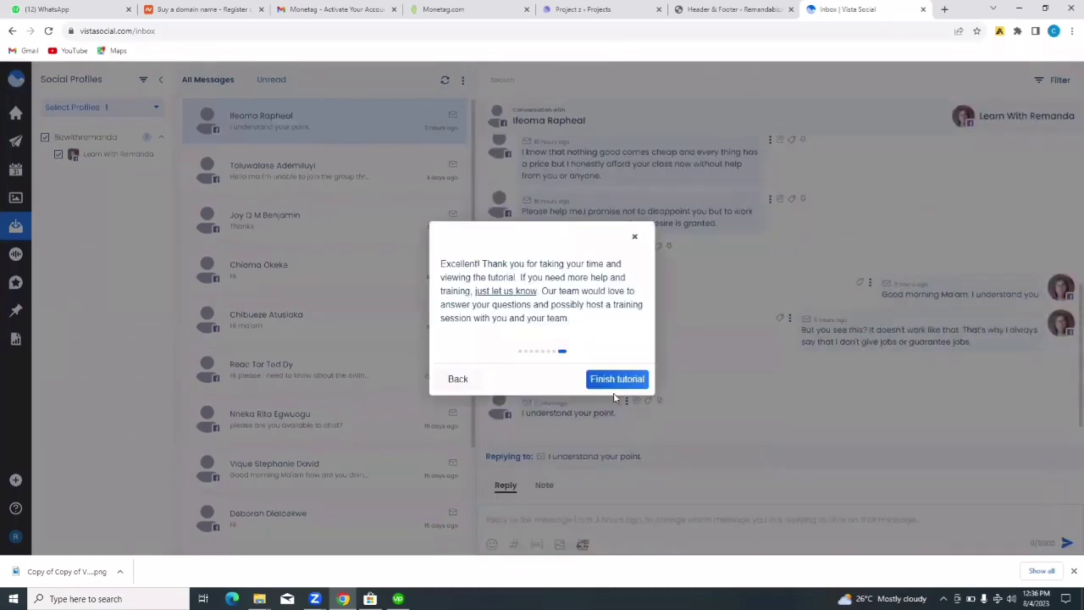
Step: Finish the Inbox tutorial and step through the Listening tour's profile, listener and list tips
click(624, 382)
mouse_move(15, 254)
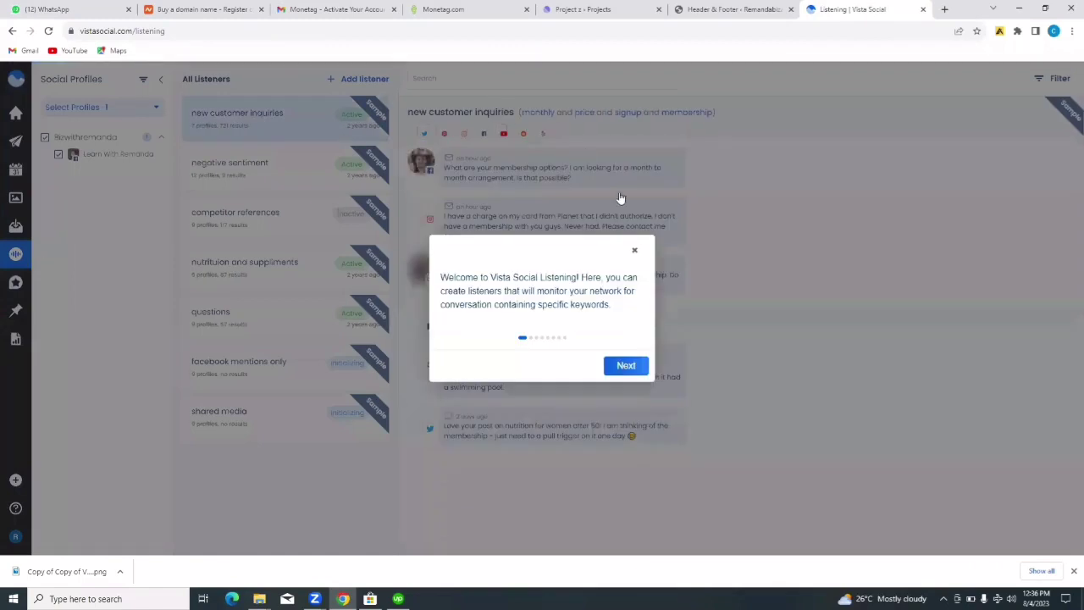
click(626, 367)
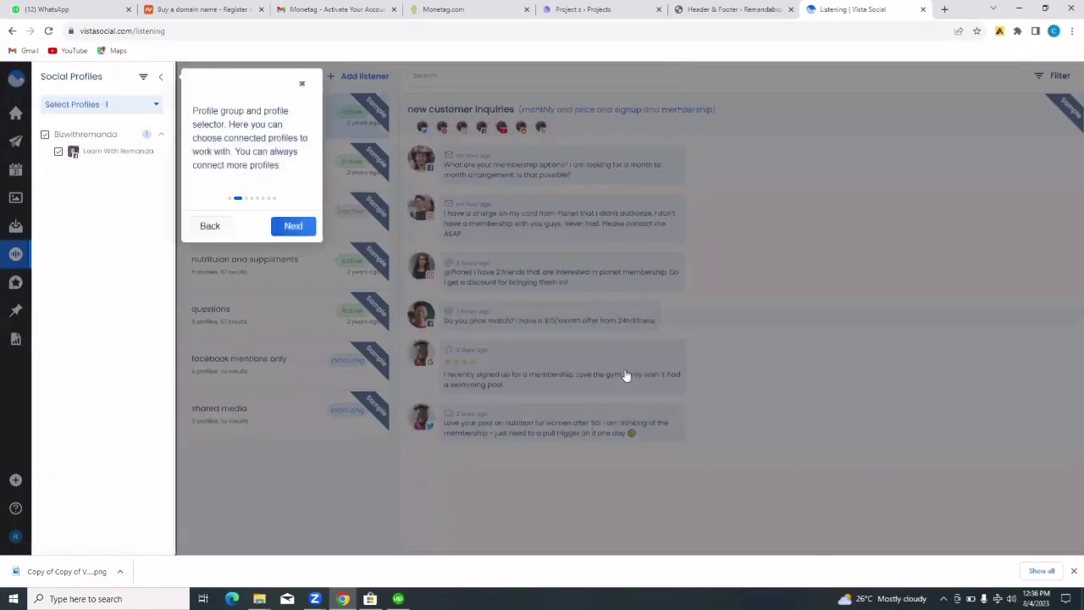
click(293, 226)
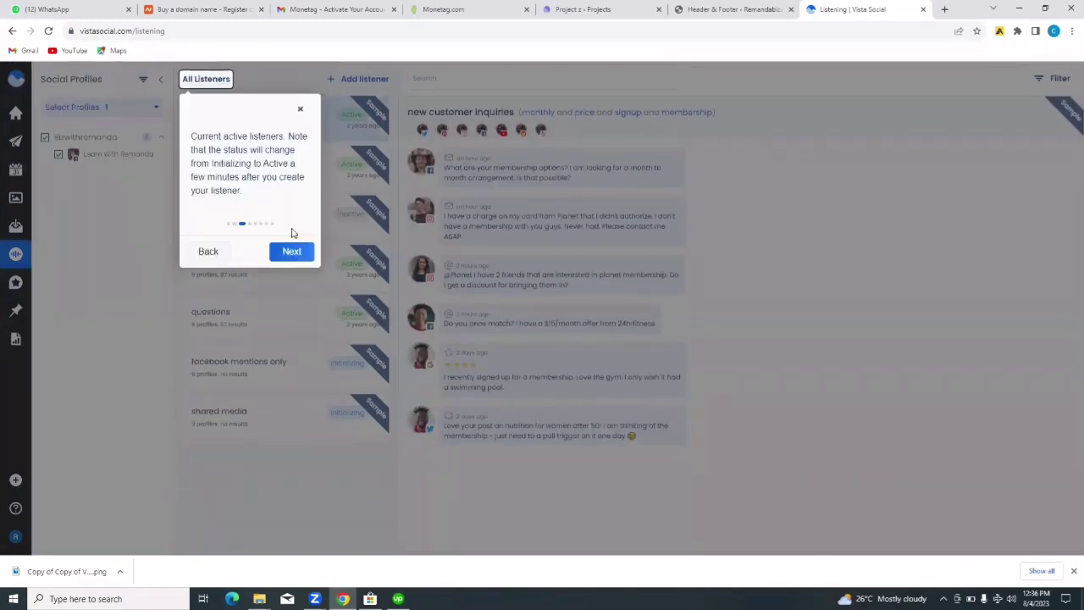
click(291, 252)
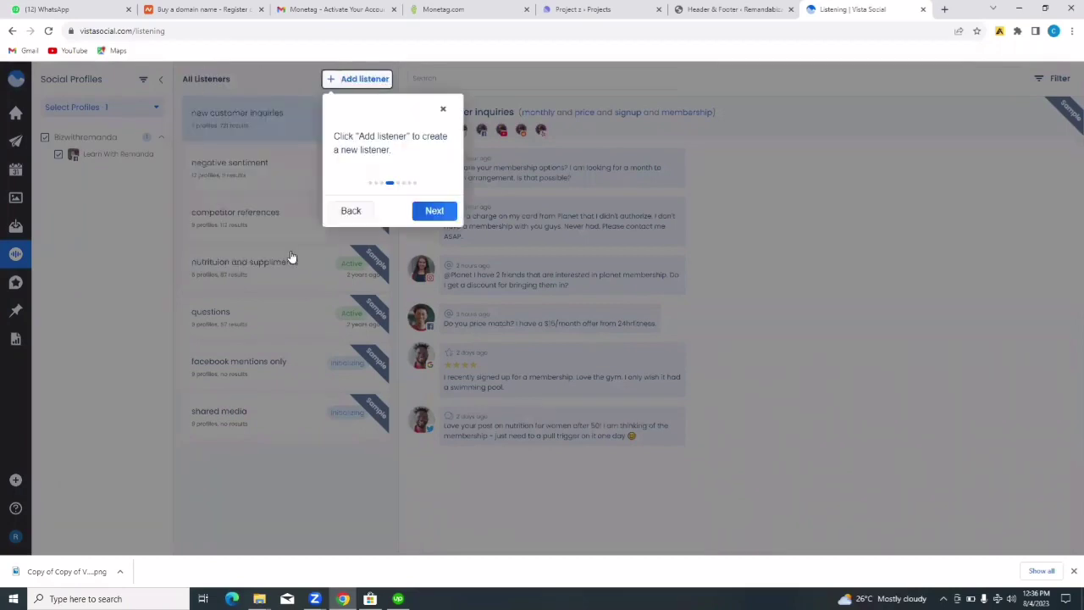
click(435, 213)
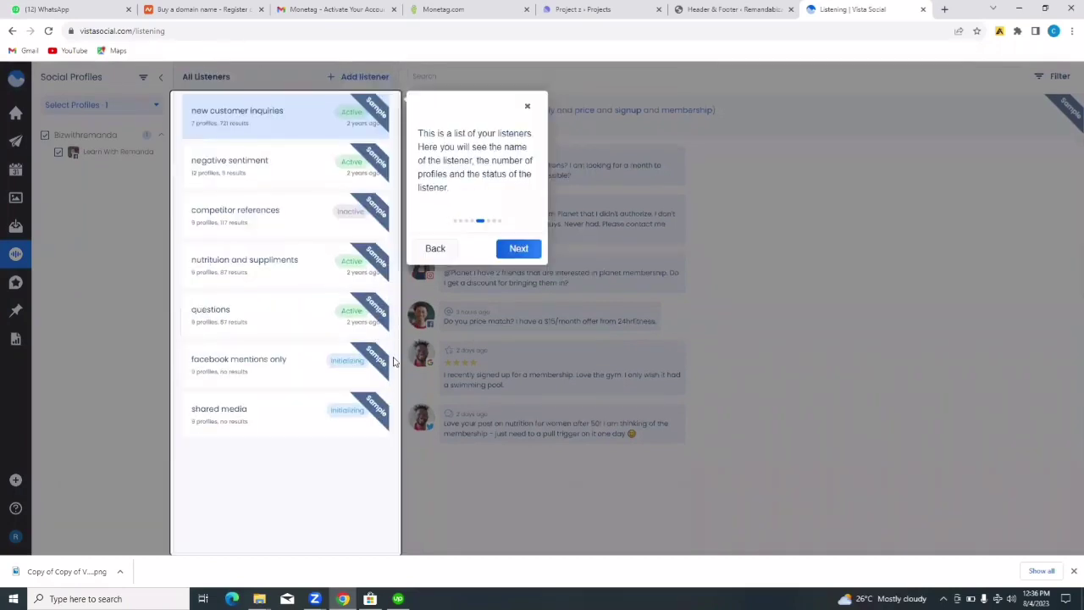
click(518, 253)
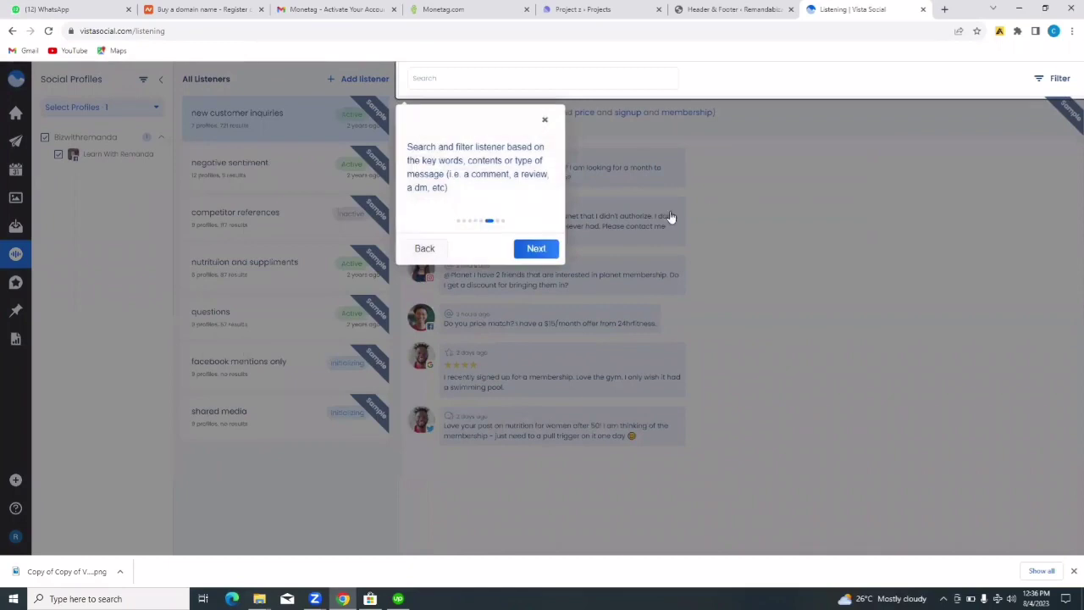
Step: Finish the Listening tour, then open and close the Add listener form without saving
click(537, 250)
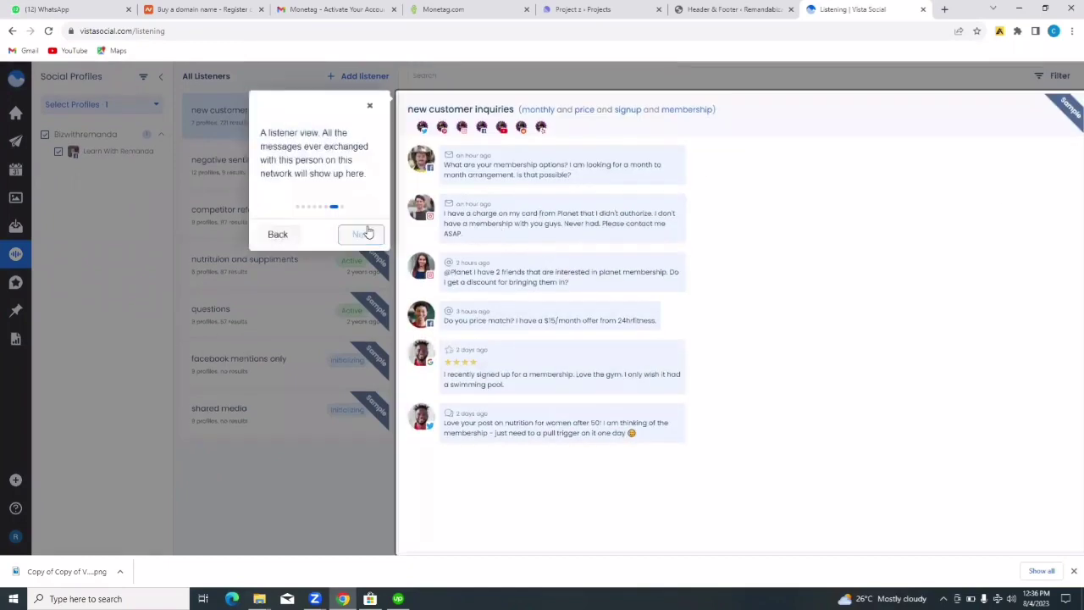
click(360, 234)
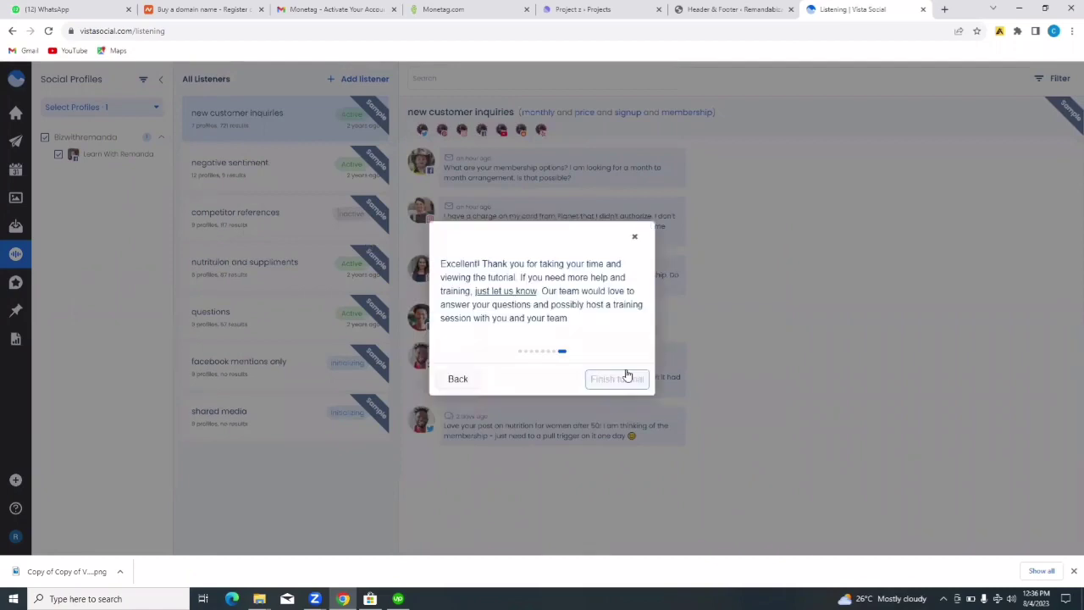
click(621, 379)
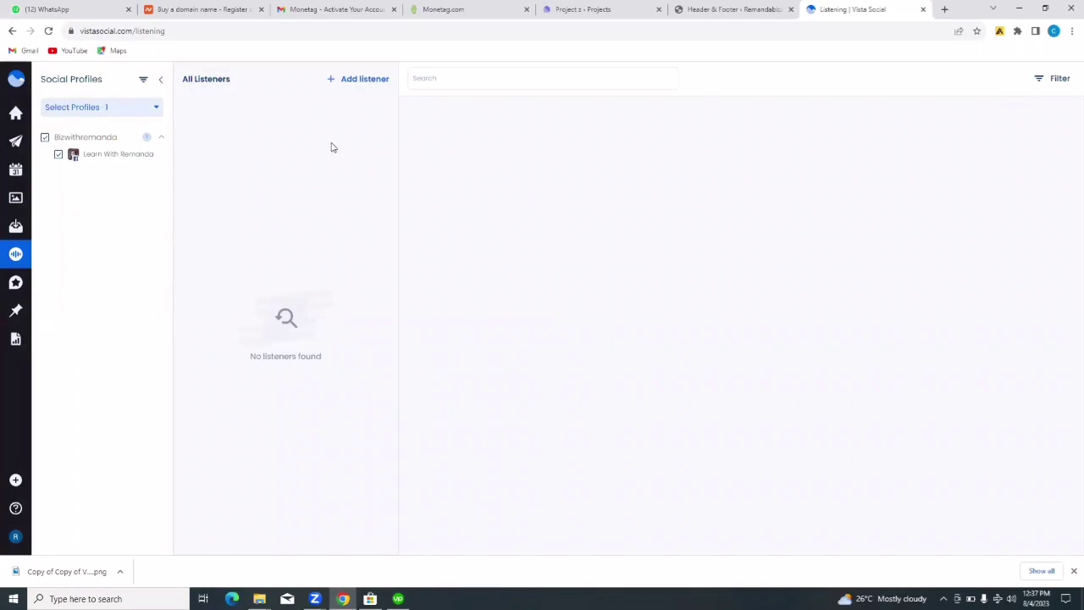
click(348, 80)
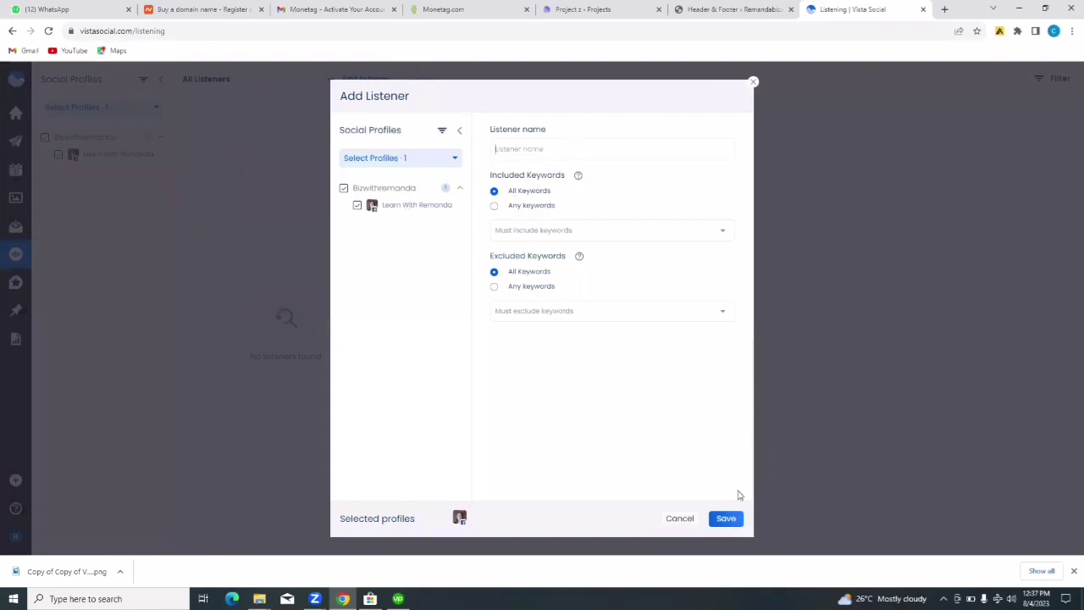
click(752, 84)
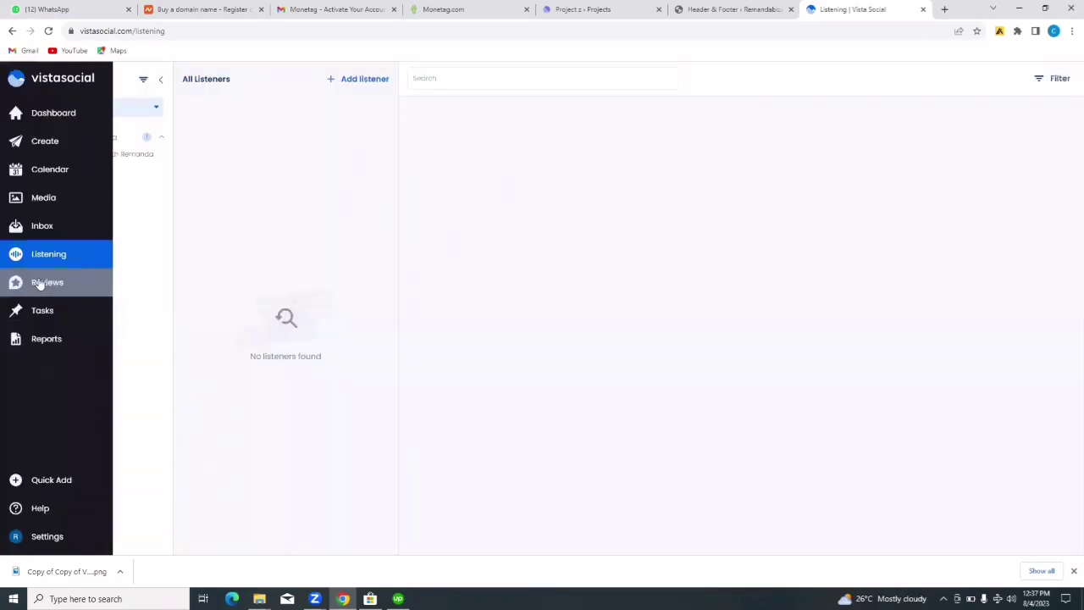
Step: Go to Reviews and step through its profile, filter, search, export and list tips to the finish
click(46, 283)
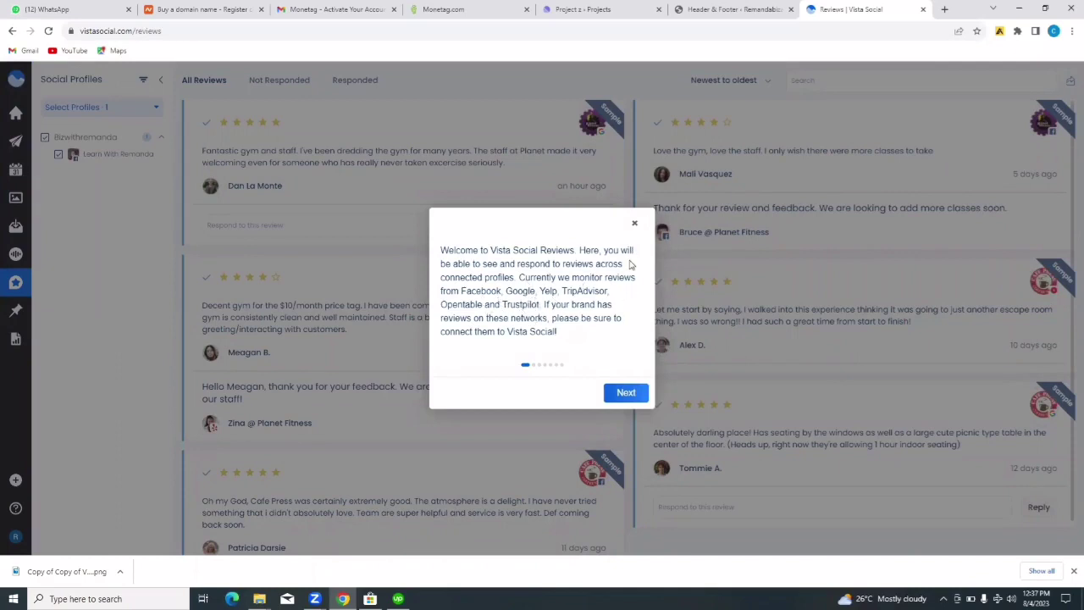
click(624, 394)
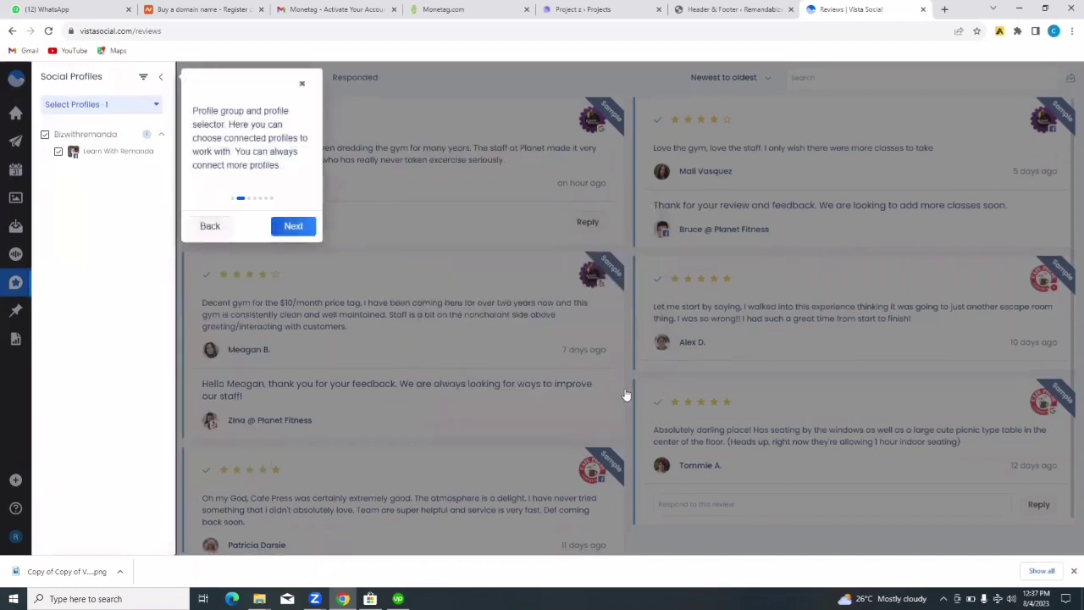
click(285, 231)
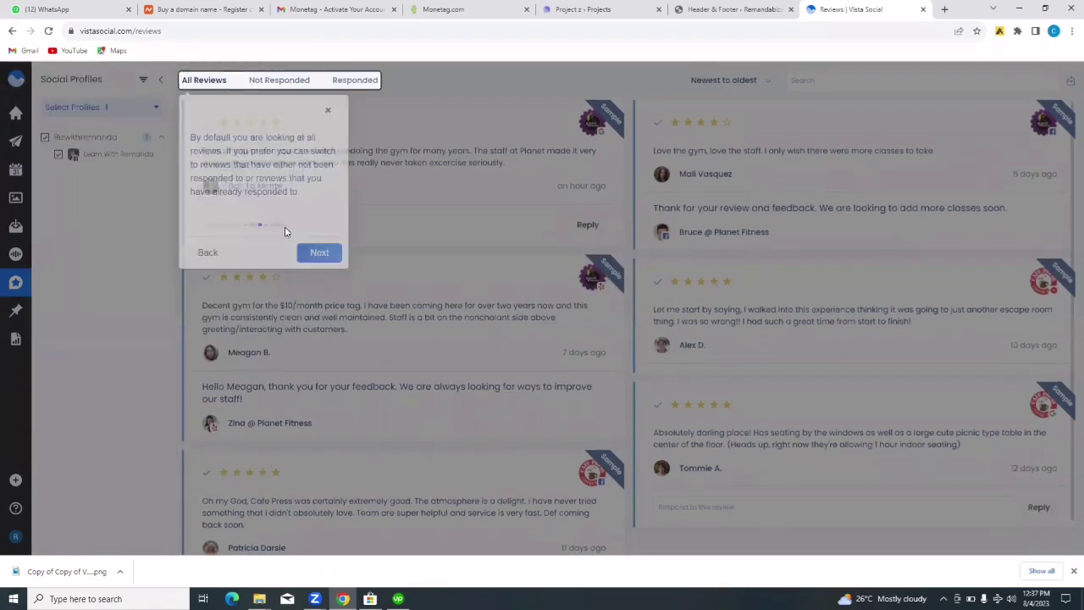
click(319, 254)
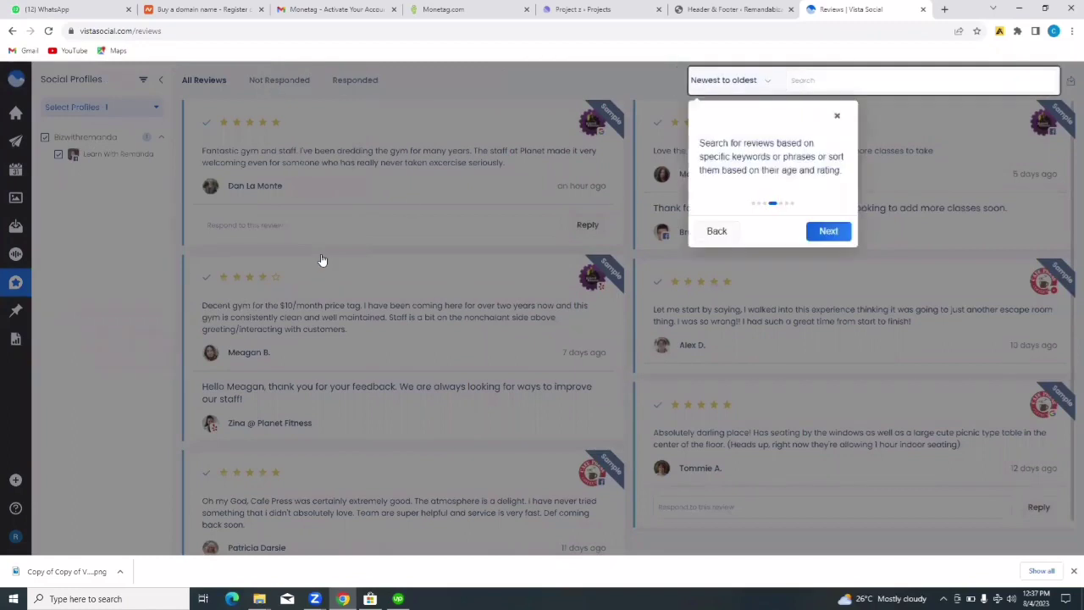
click(835, 233)
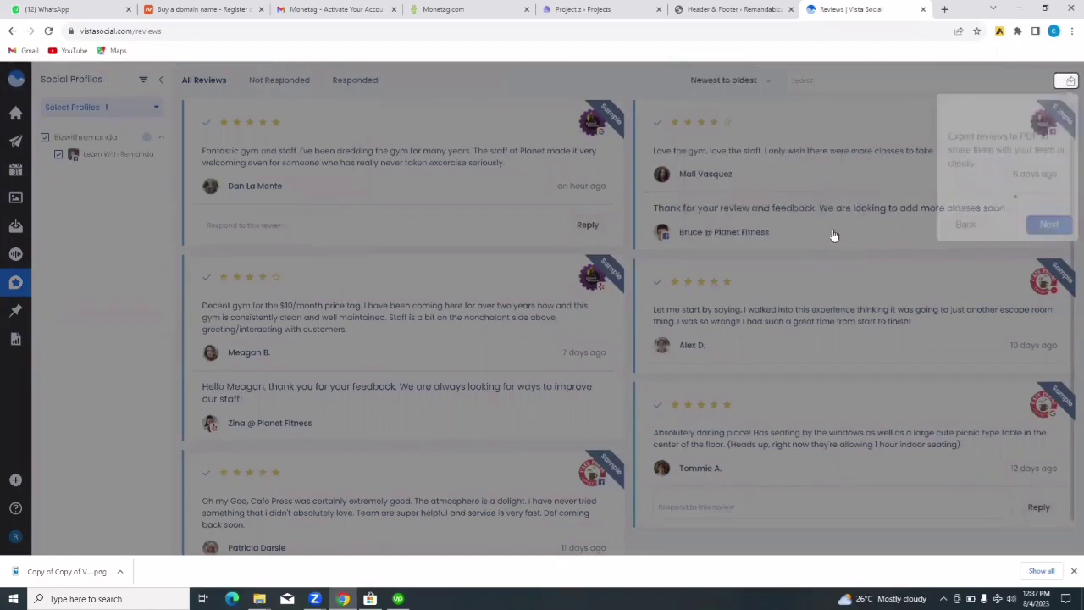
click(1032, 226)
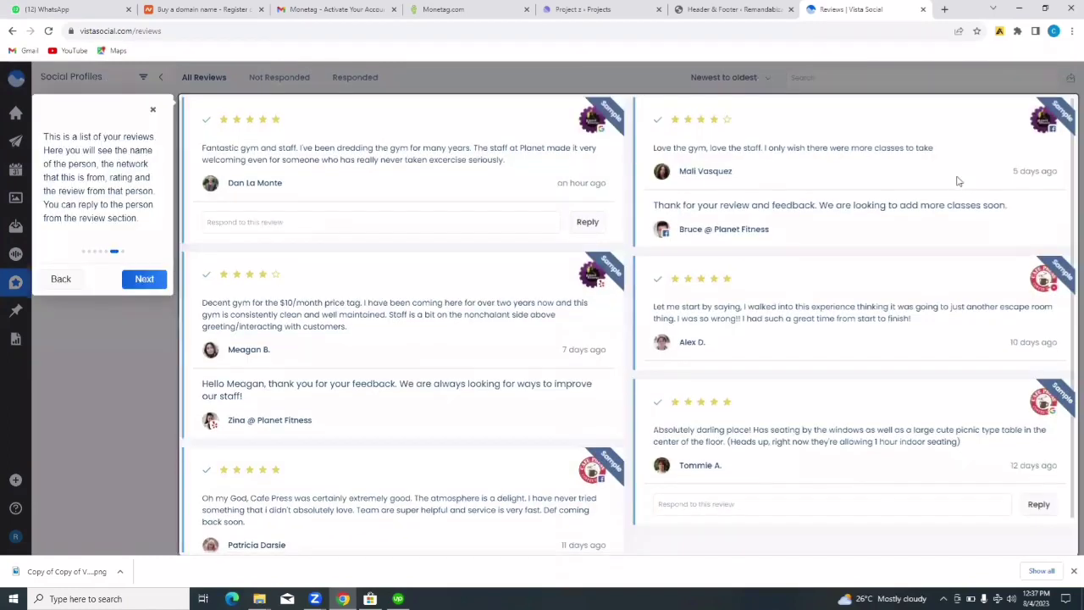
click(144, 281)
mouse_move(15, 310)
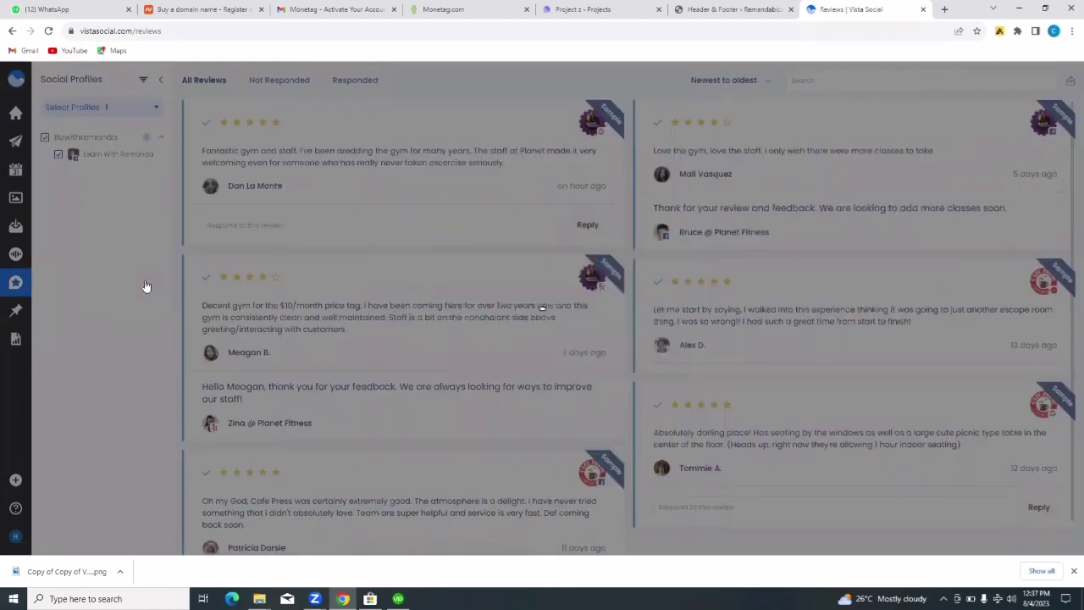
click(600, 378)
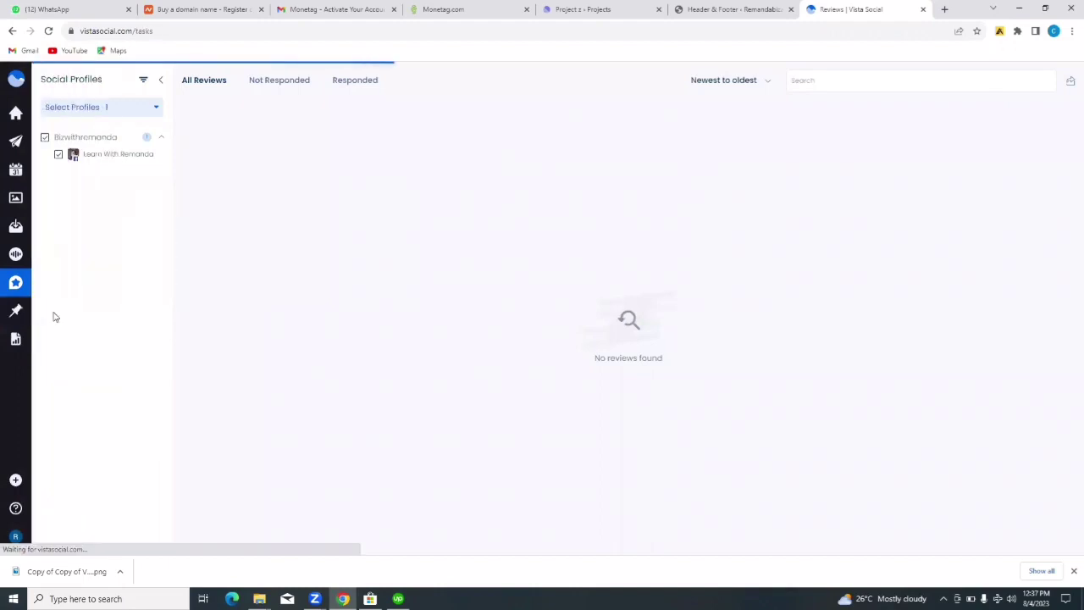
Step: Go to Tasks, skip its welcome tour, and confirm ending the tutorial
click(52, 314)
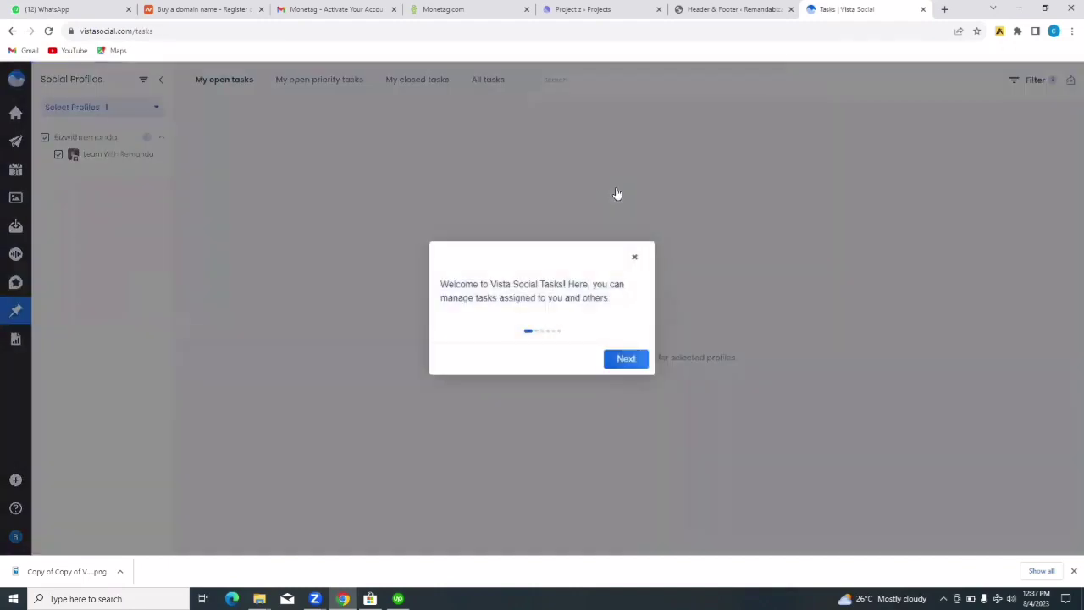
click(634, 258)
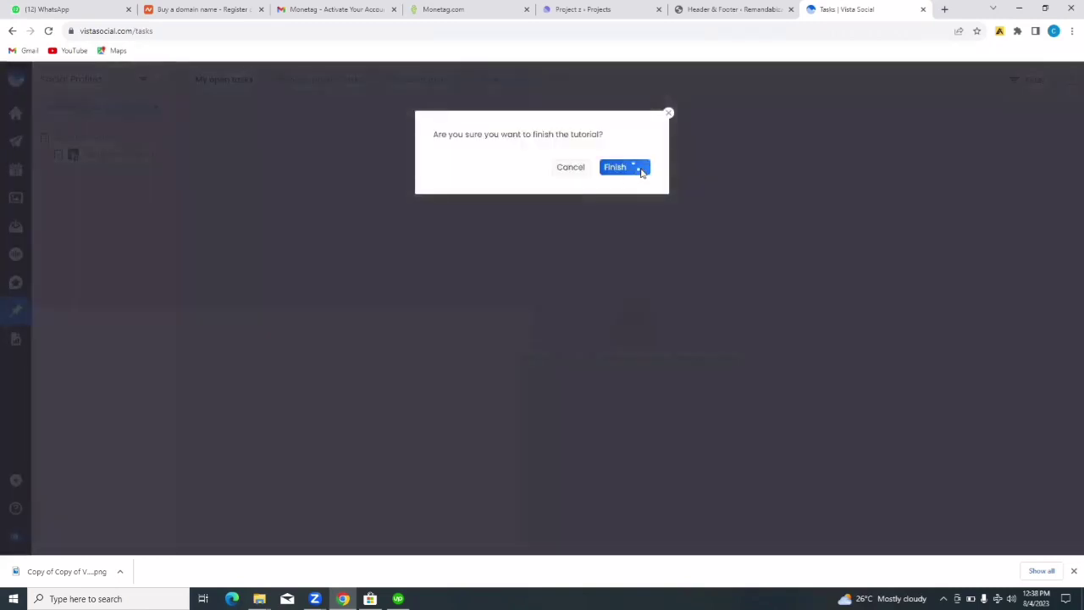
click(641, 173)
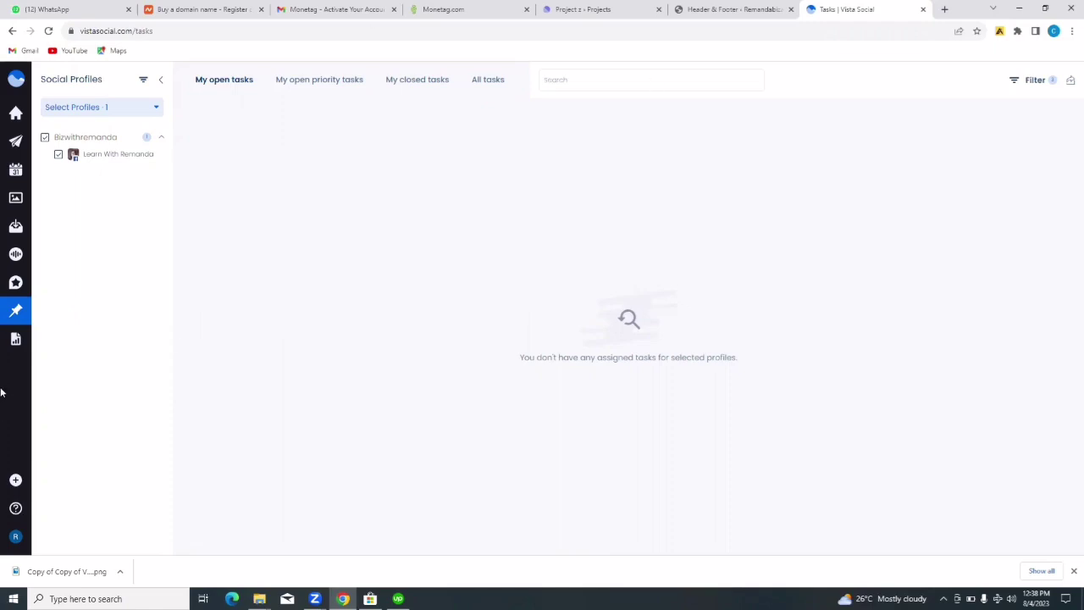
Step: Go to Reports, end its tutorial, and check the Monthly period and Run report options
mouse_move(15, 339)
click(47, 340)
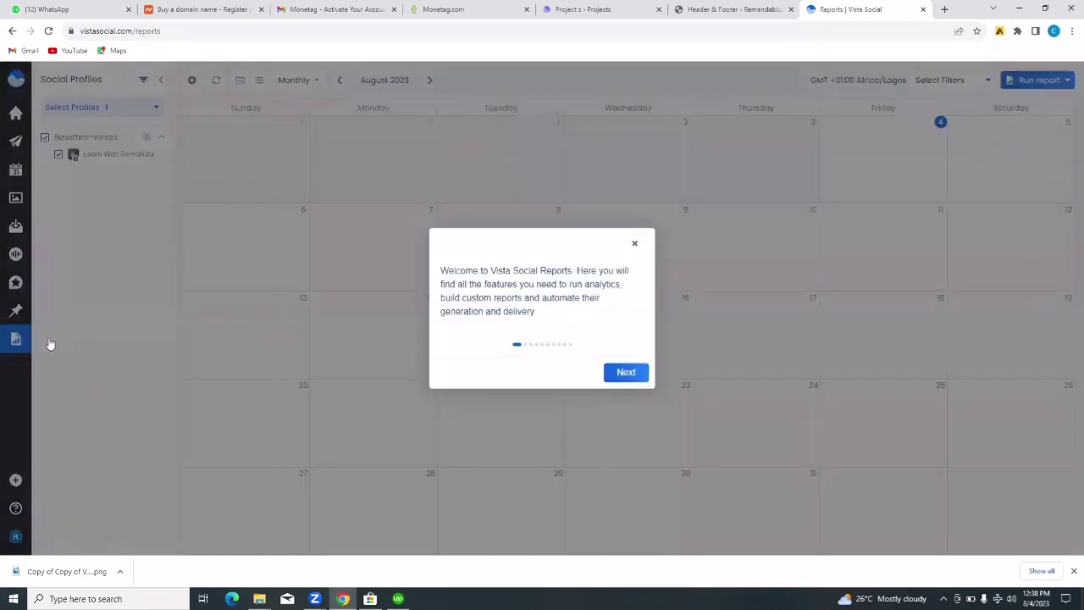
click(636, 245)
click(635, 170)
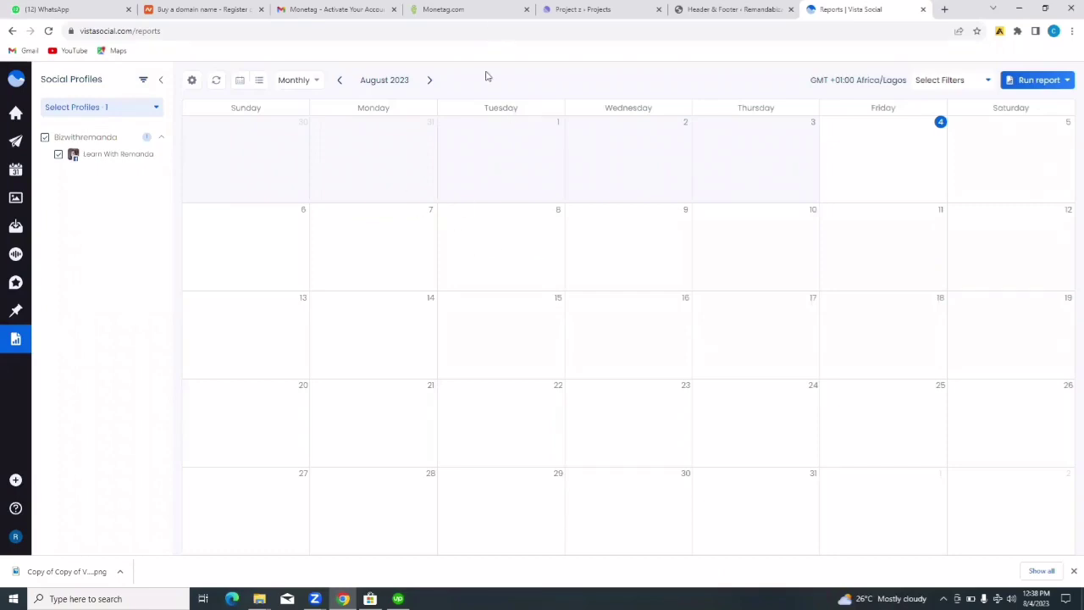
click(316, 83)
click(1064, 82)
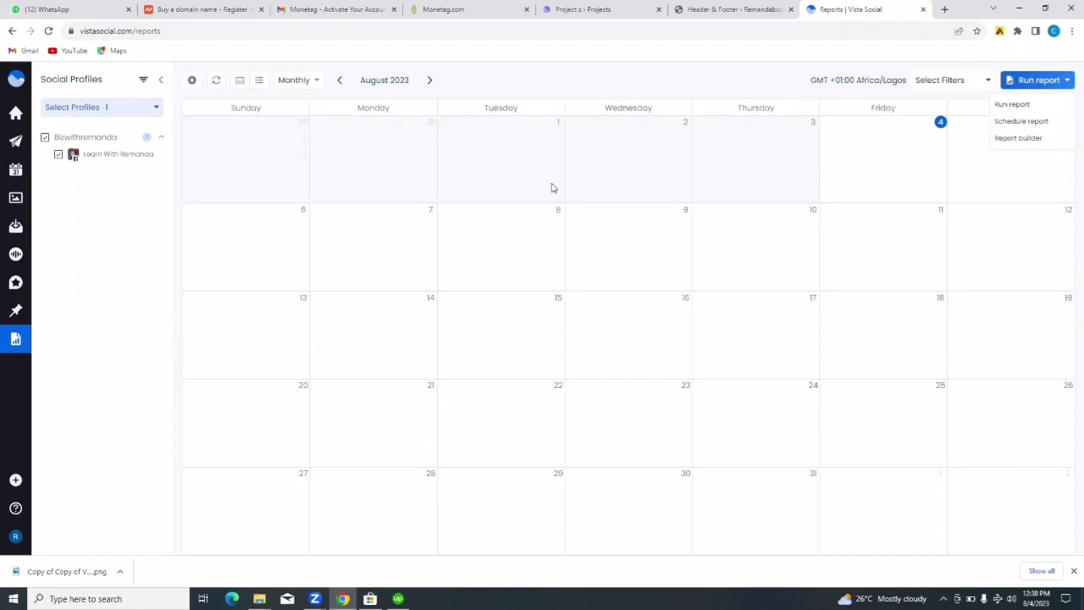
mouse_move(51, 338)
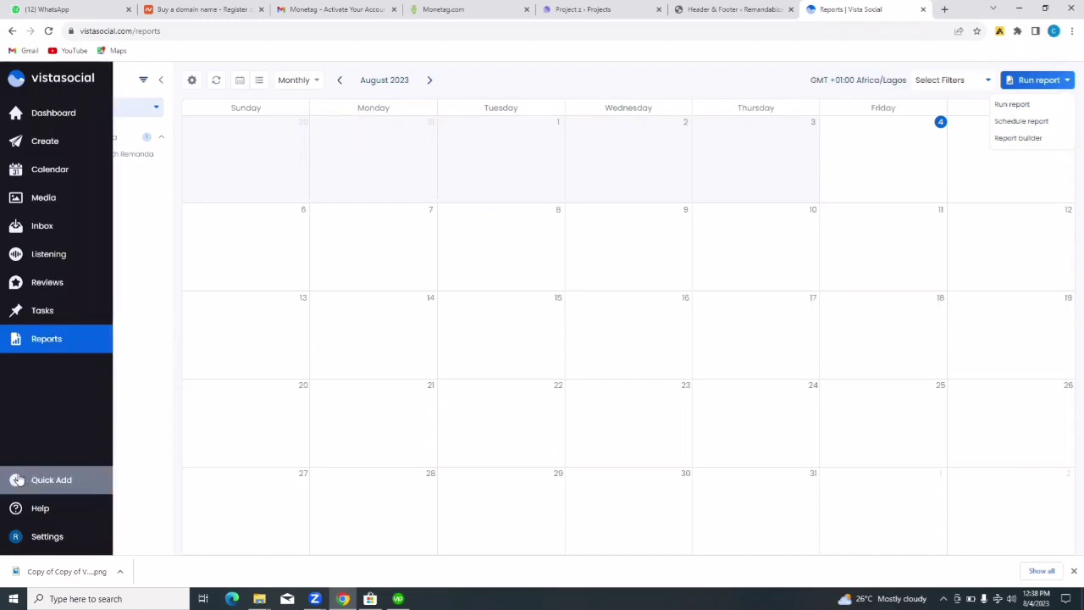
Step: Show the Quick Add menu with post, social profile, profile group and team member choices
click(20, 483)
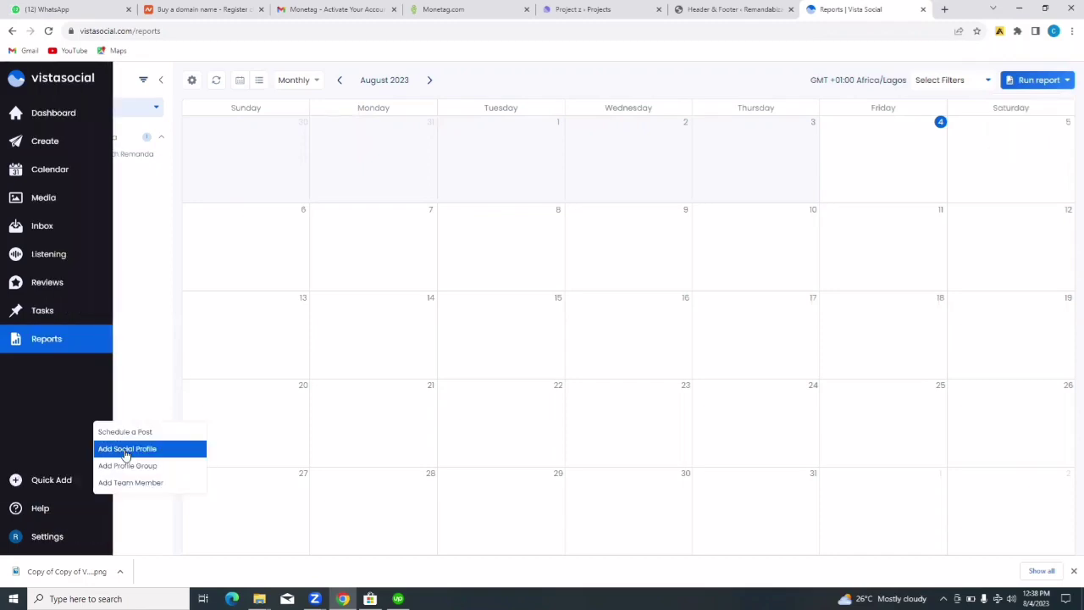